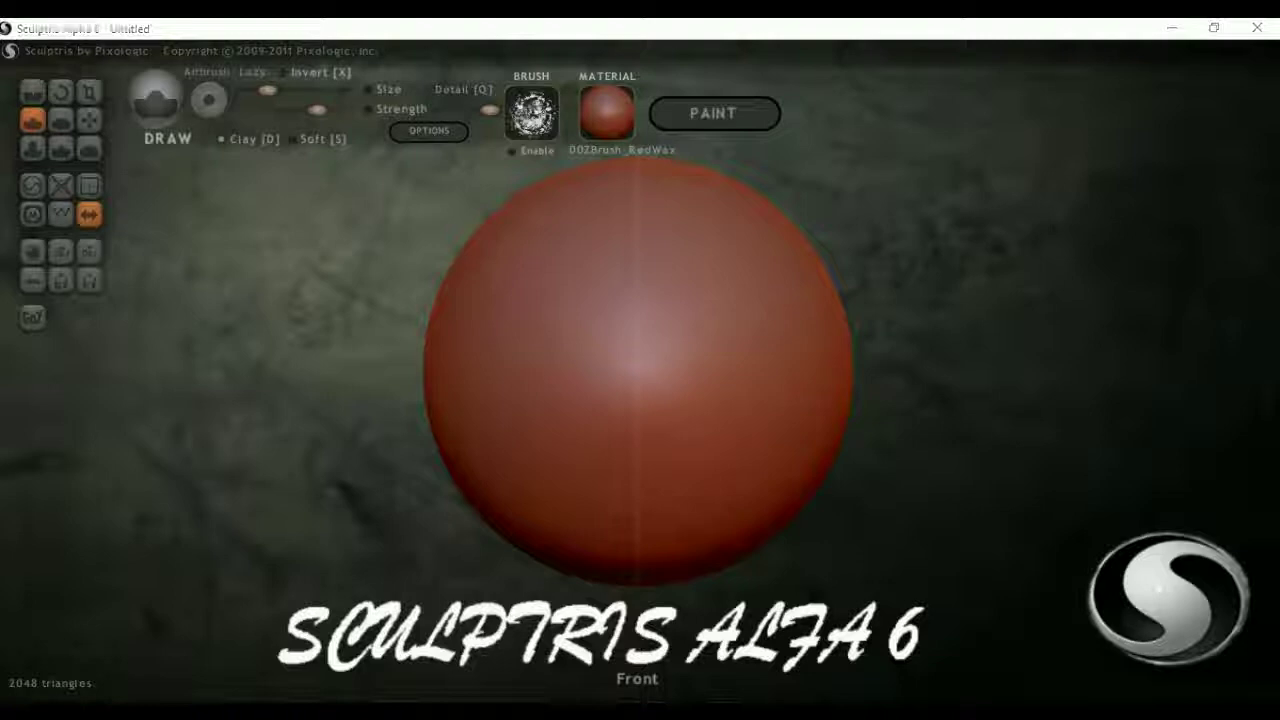
Switch to CorelDRAW and open the recent document Безымянный-1.cdr
click(678, 658)
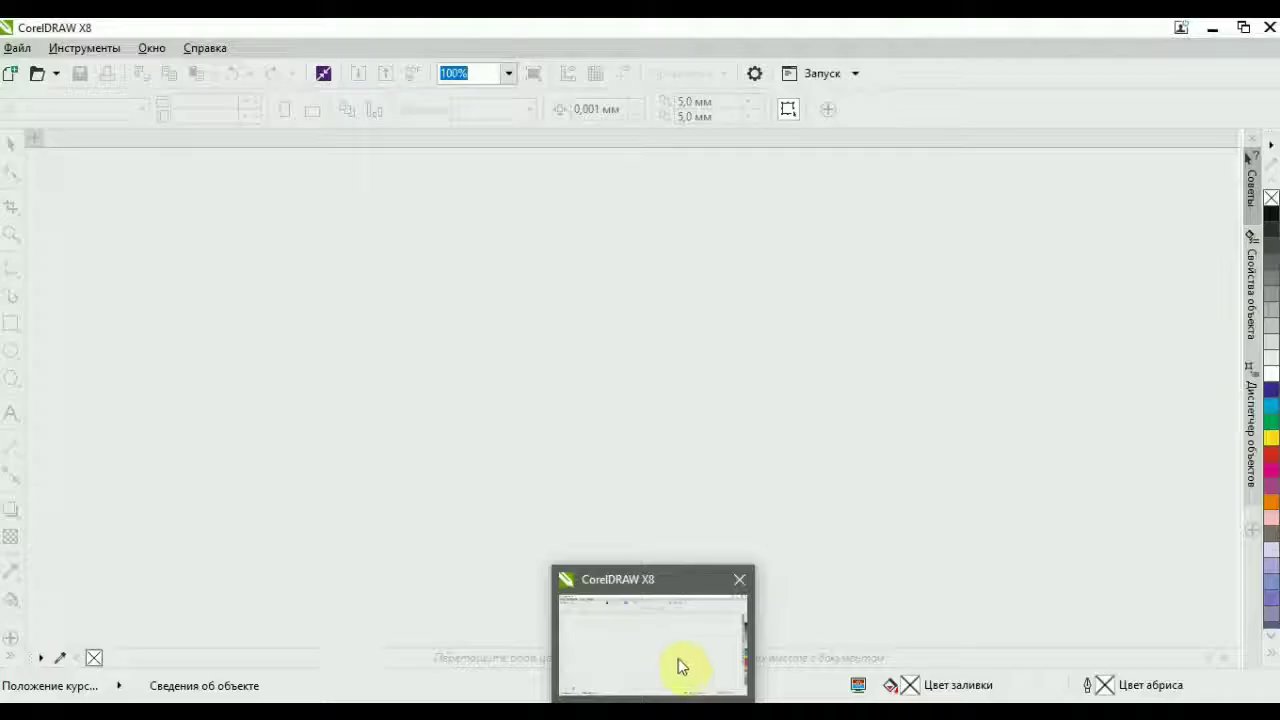
click(18, 48)
mouse_move(105, 141)
click(392, 140)
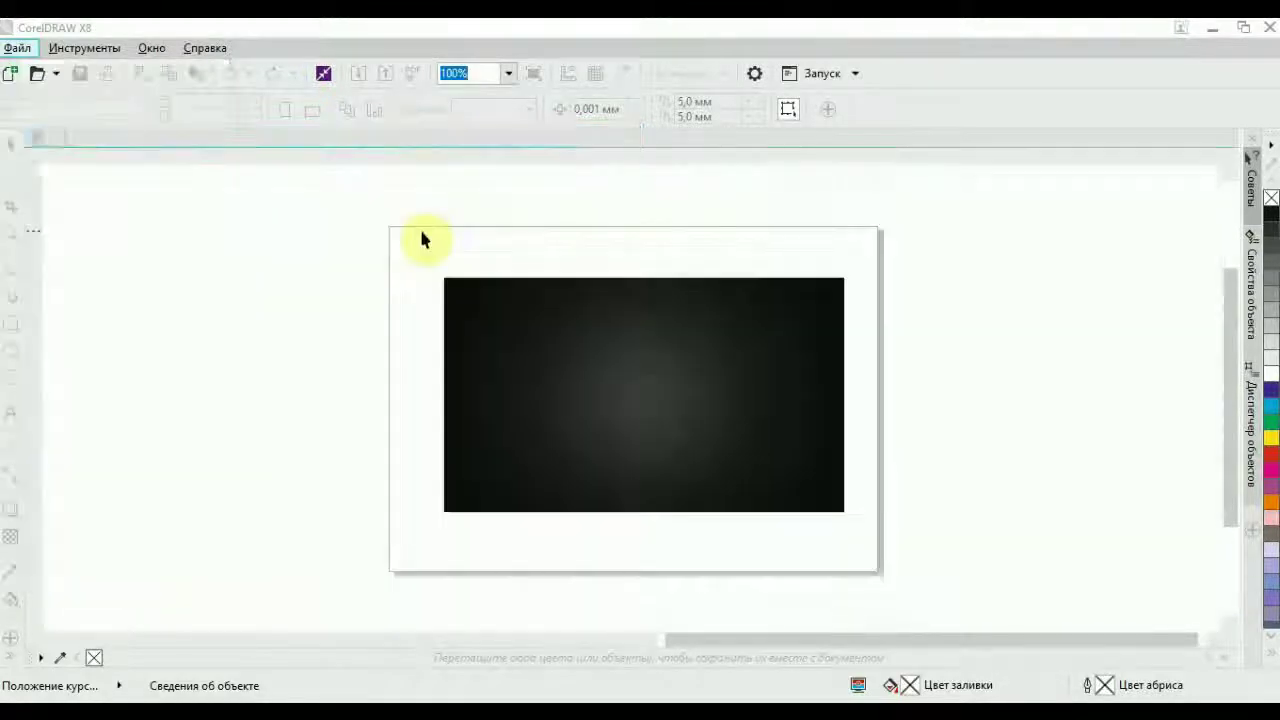
Delete the dark gradient image from the page
click(608, 388)
right_click(598, 386)
click(655, 416)
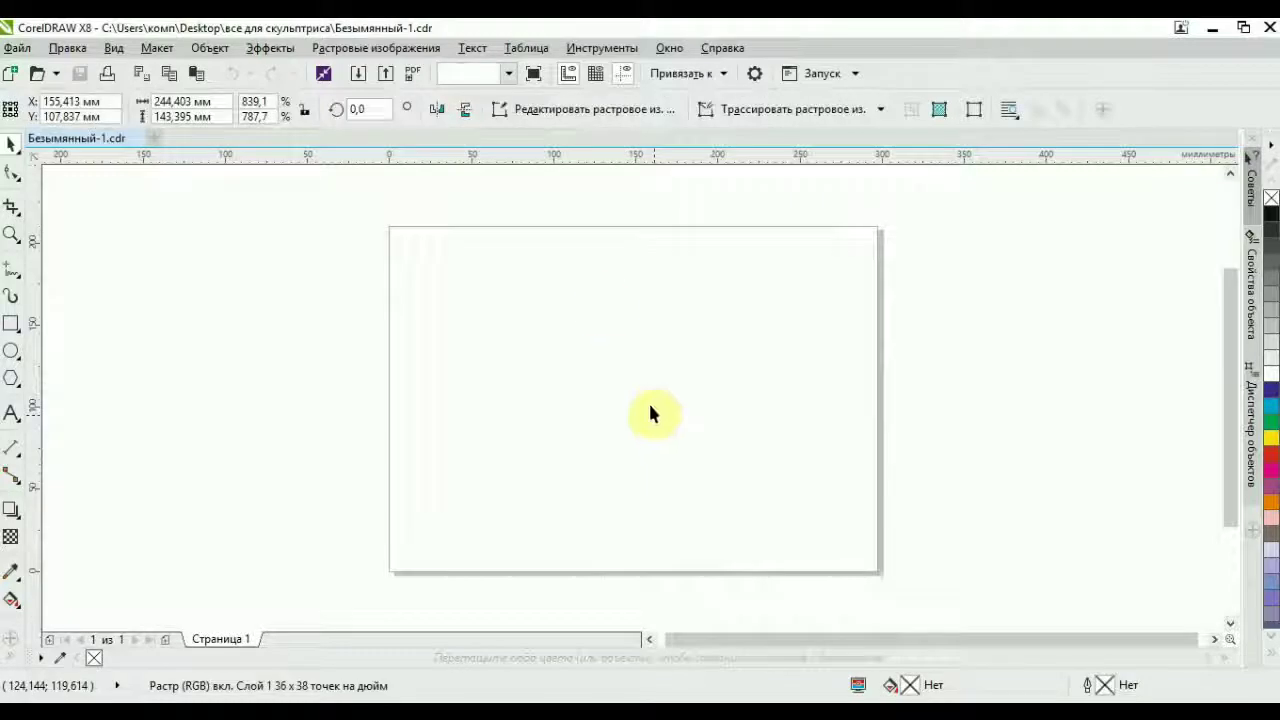
scroll(676, 352, down, 3)
scroll(675, 351, up, 2)
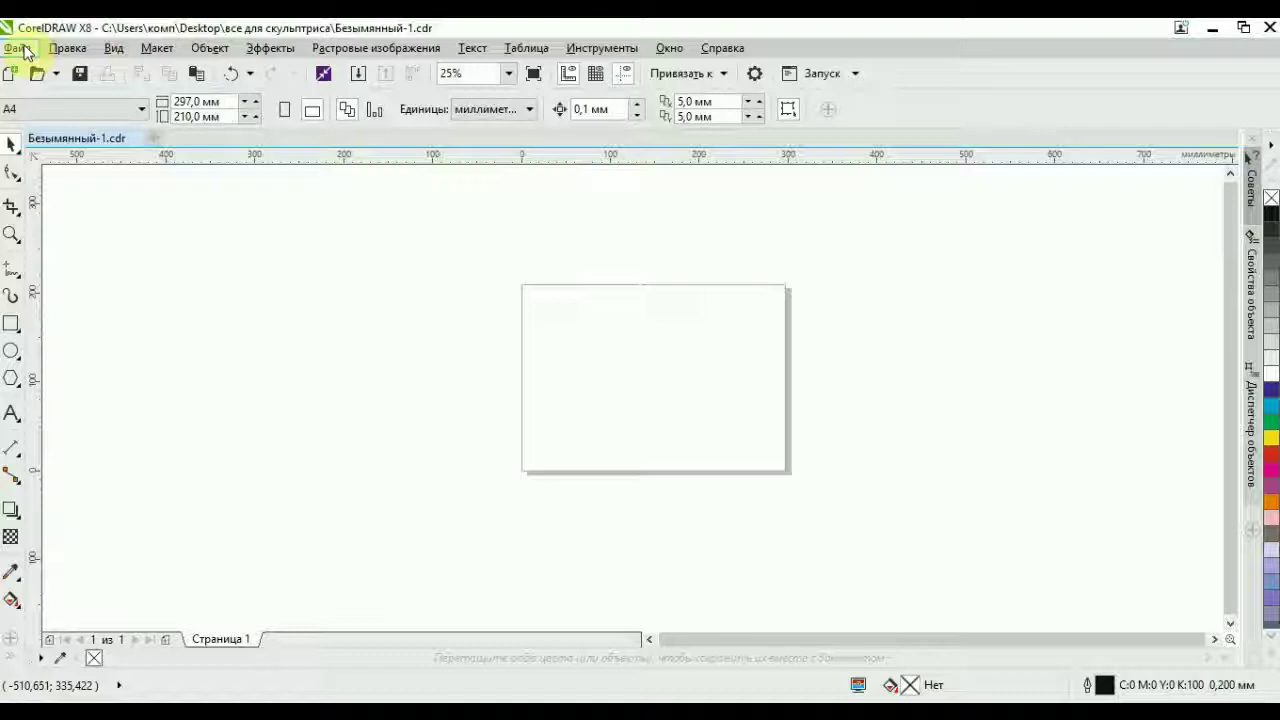
Import the three portrait screenshots from the desktop folder брэд into the CorelDRAW document
click(1210, 28)
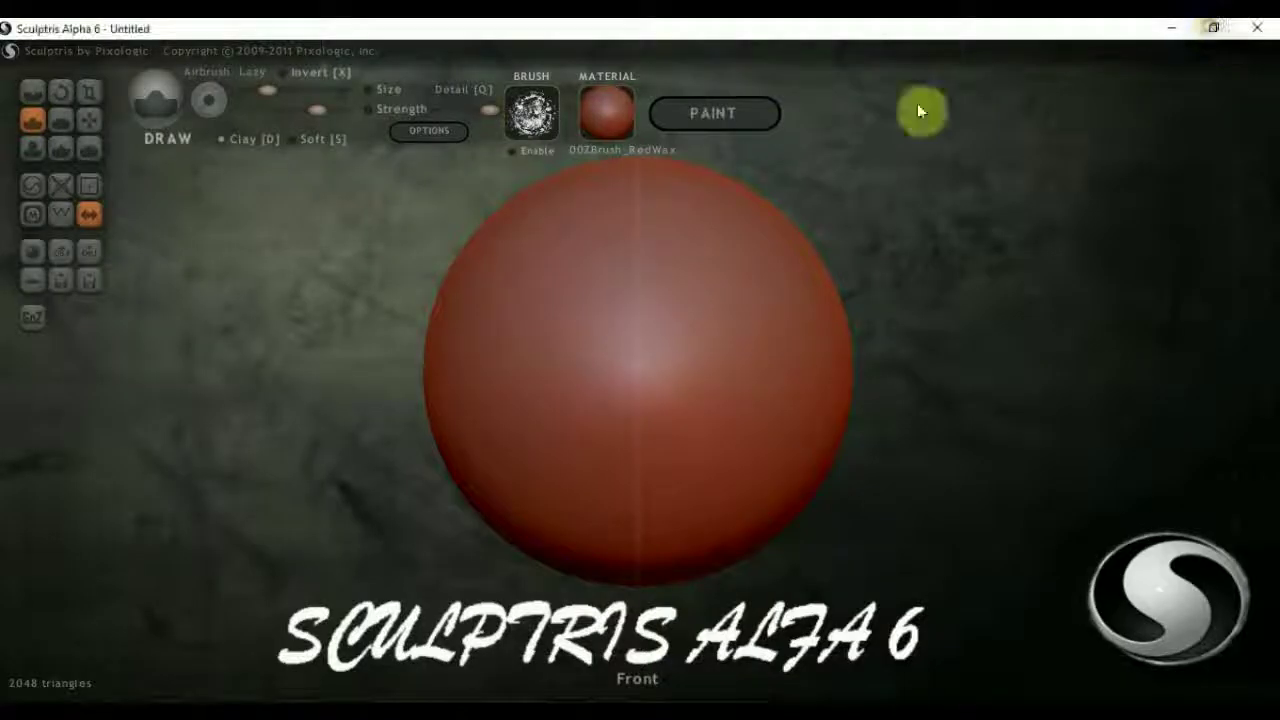
click(1172, 28)
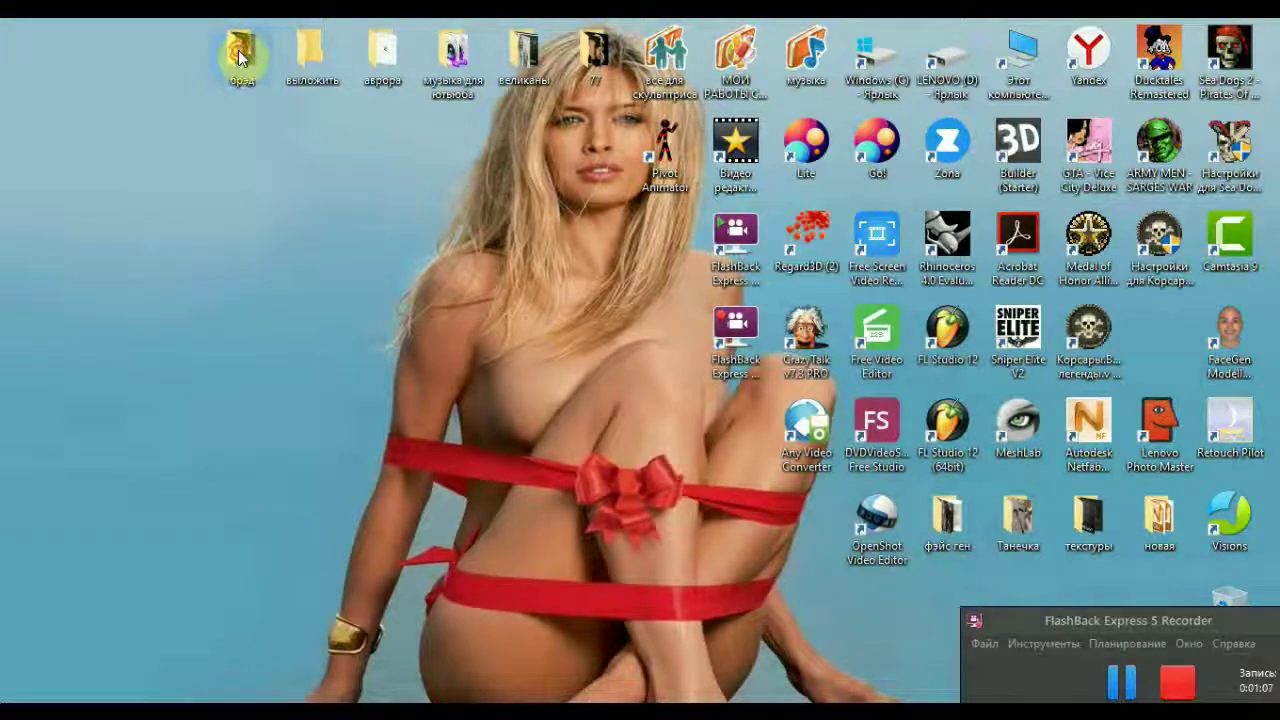
double_click(240, 52)
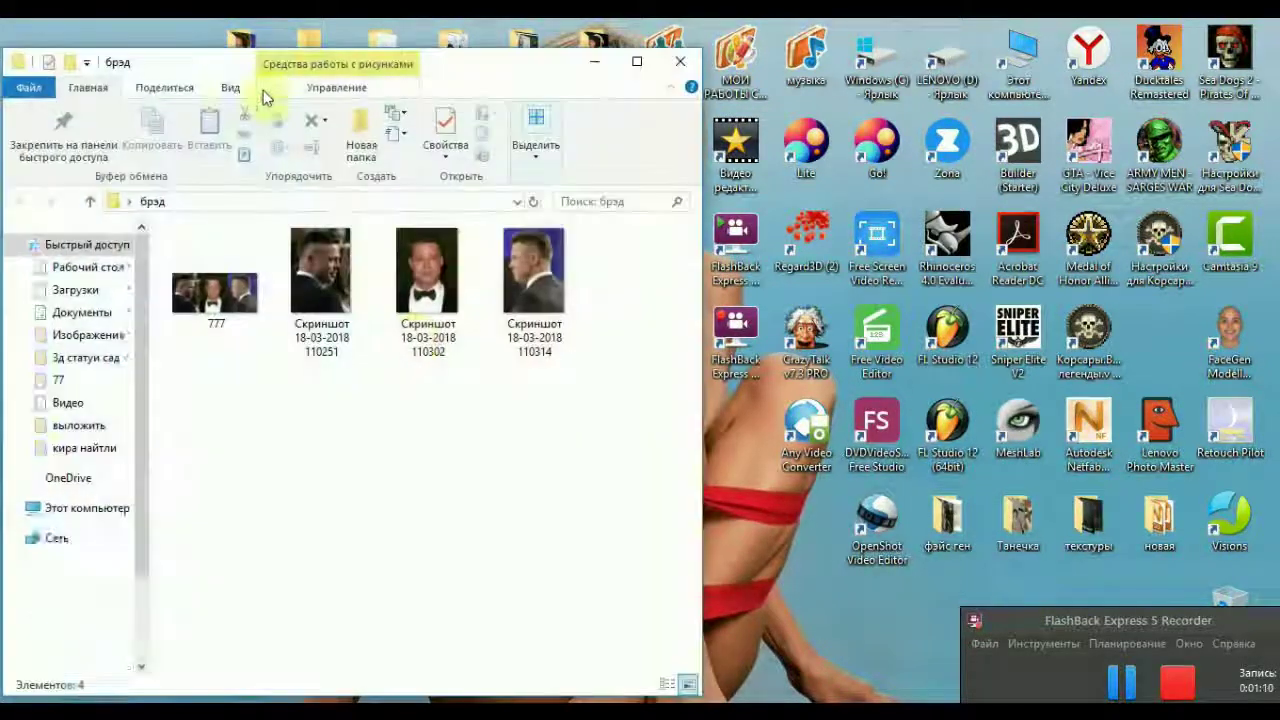
drag(591, 387, 543, 438)
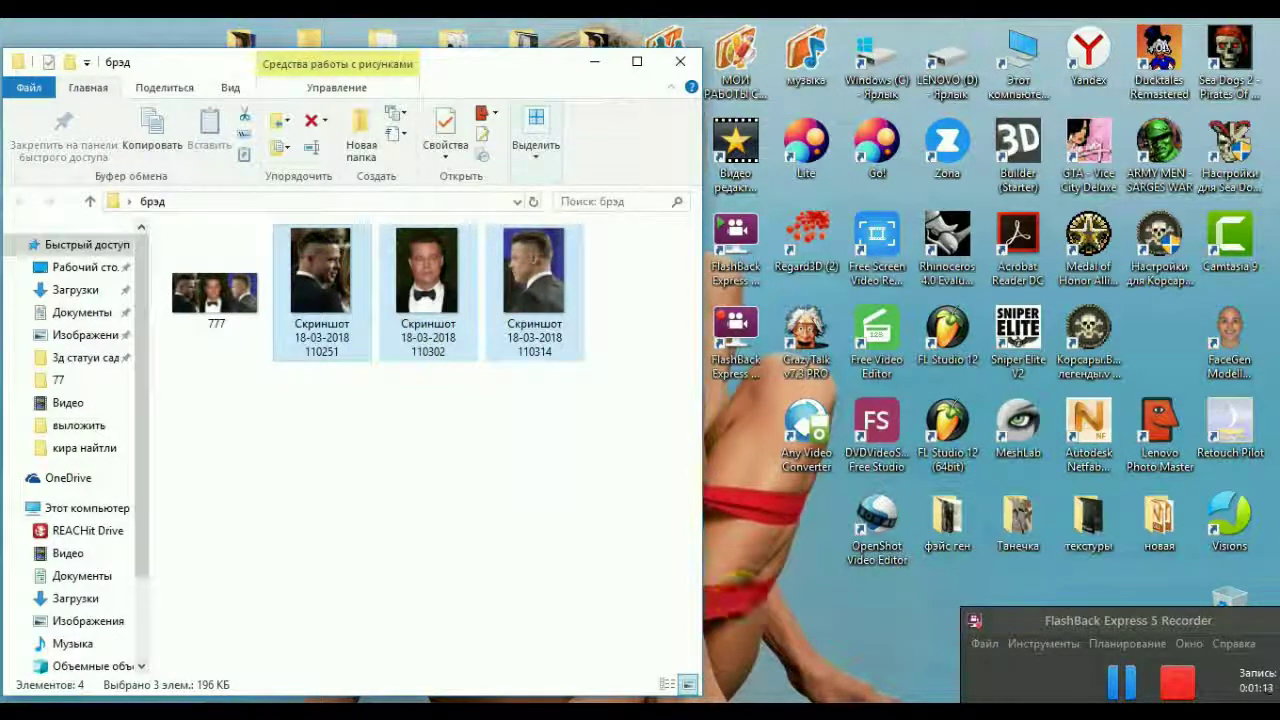
click(872, 703)
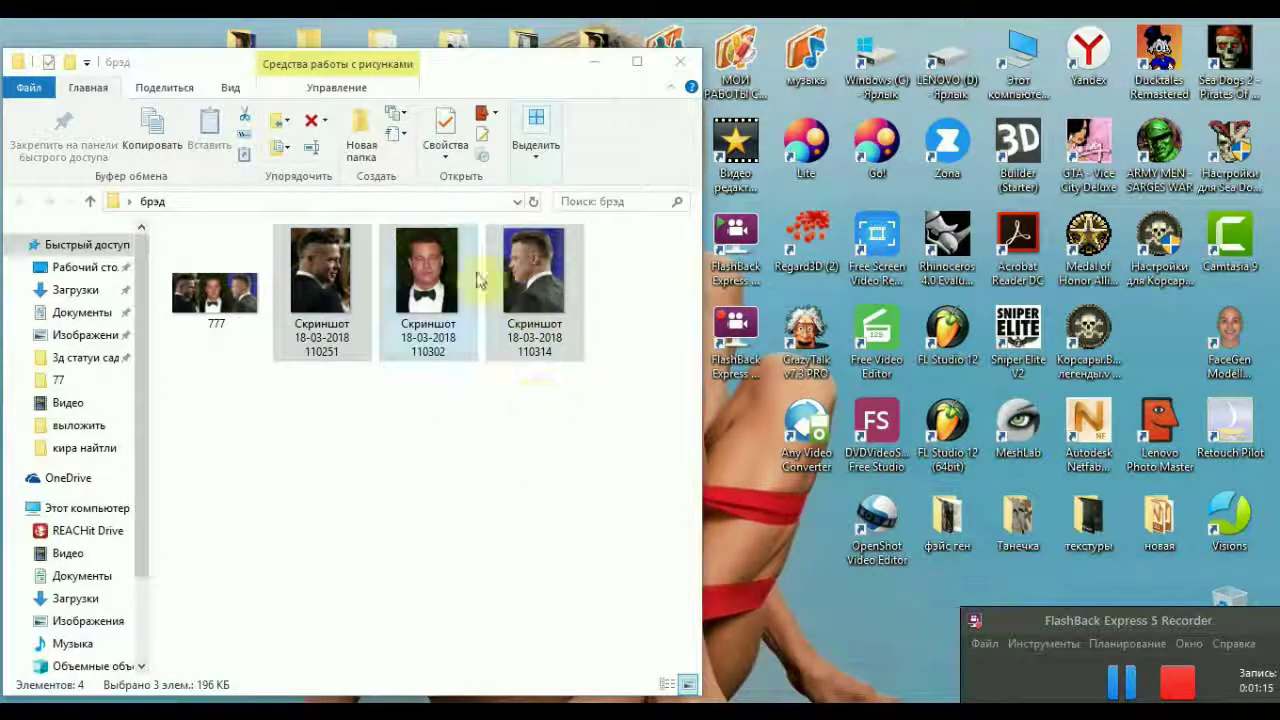
drag(545, 323, 598, 449)
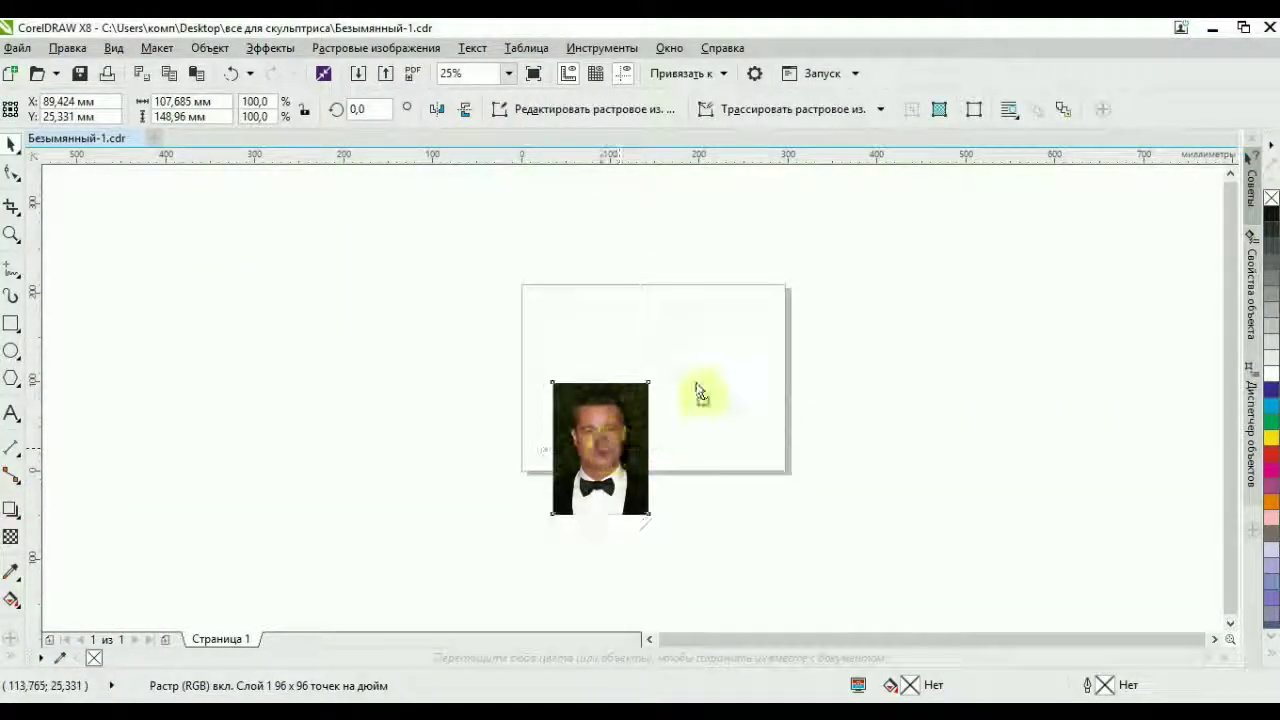
Arrange the three photos side by side in a row: front portrait, right-facing profile, left-facing profile
click(690, 345)
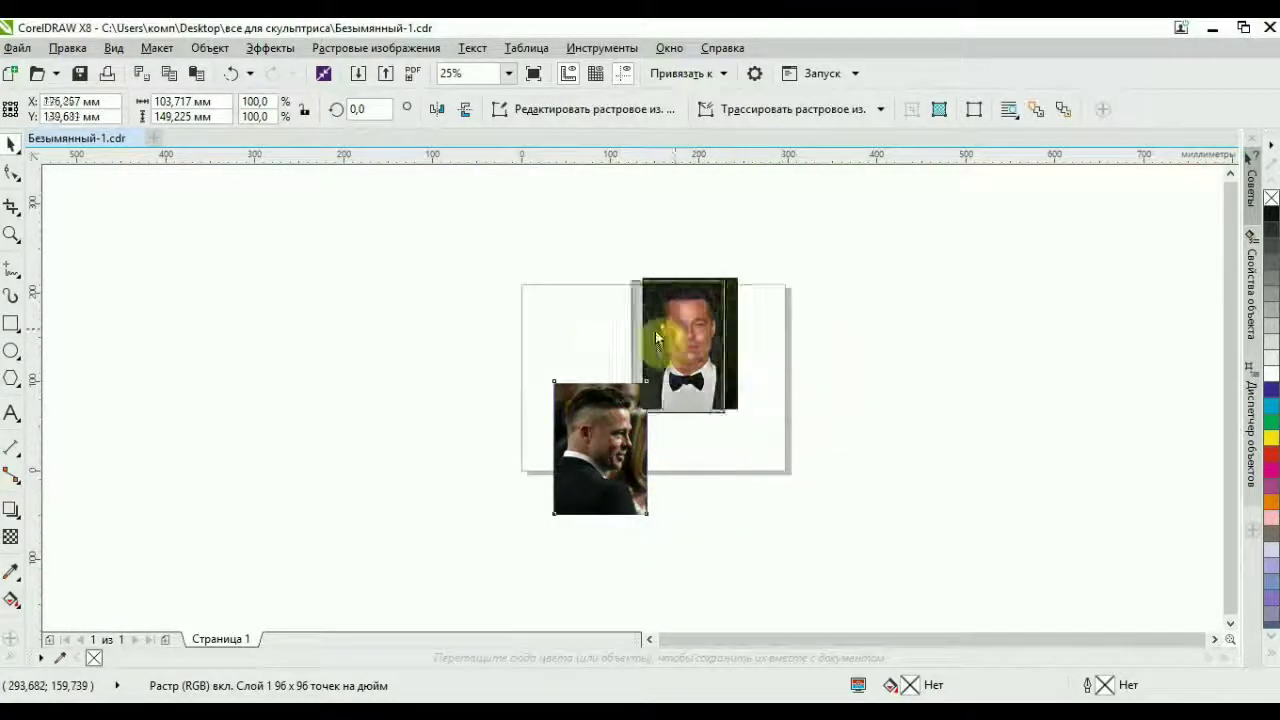
click(597, 326)
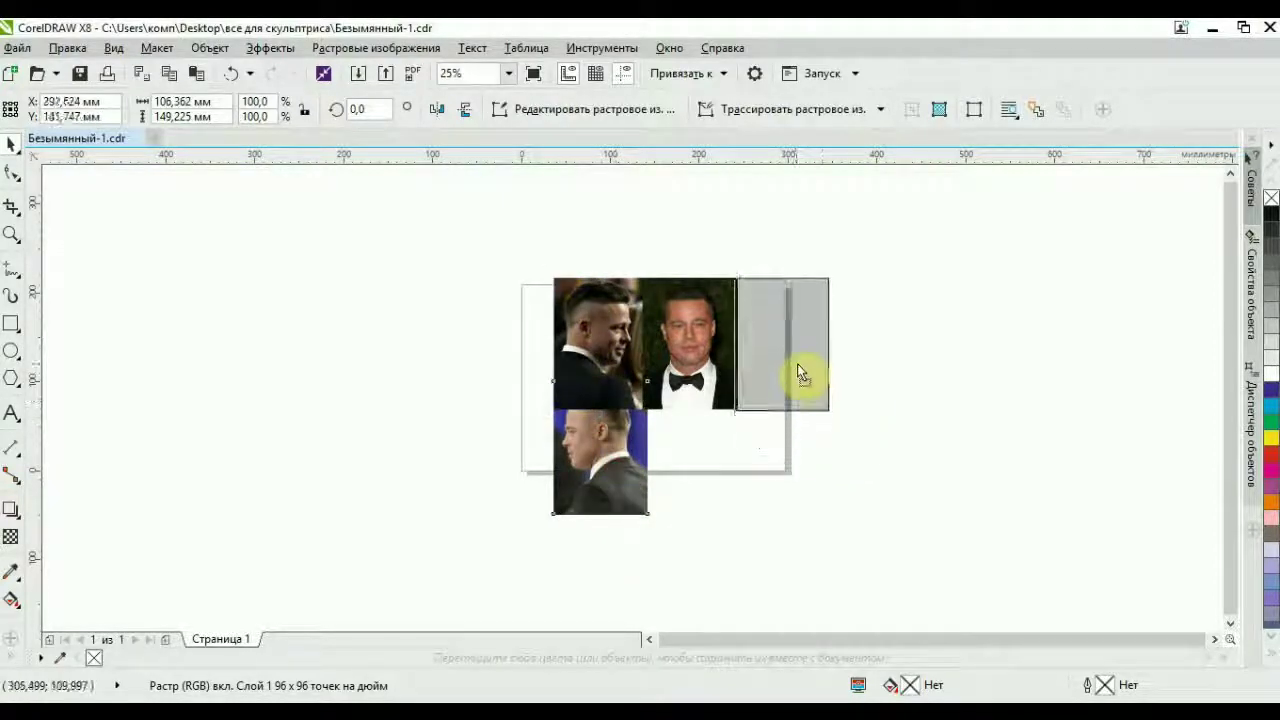
click(797, 363)
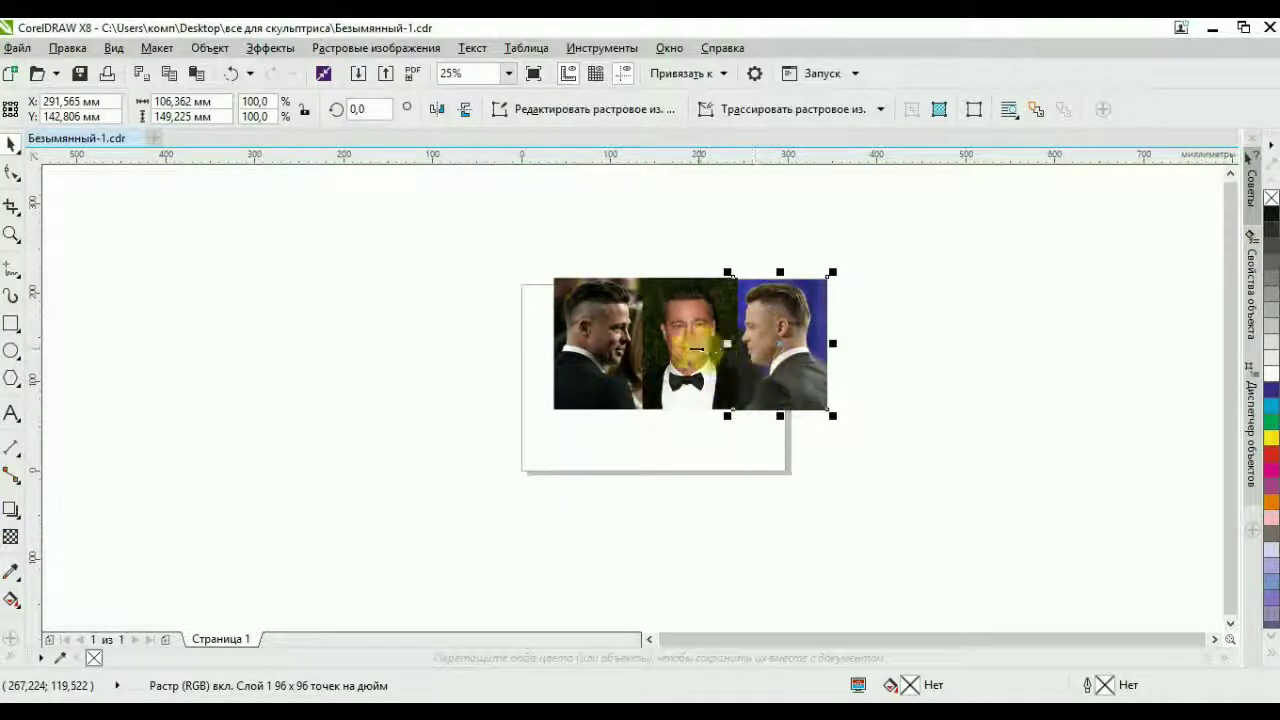
drag(693, 365, 513, 350)
drag(608, 348, 688, 350)
drag(542, 350, 615, 346)
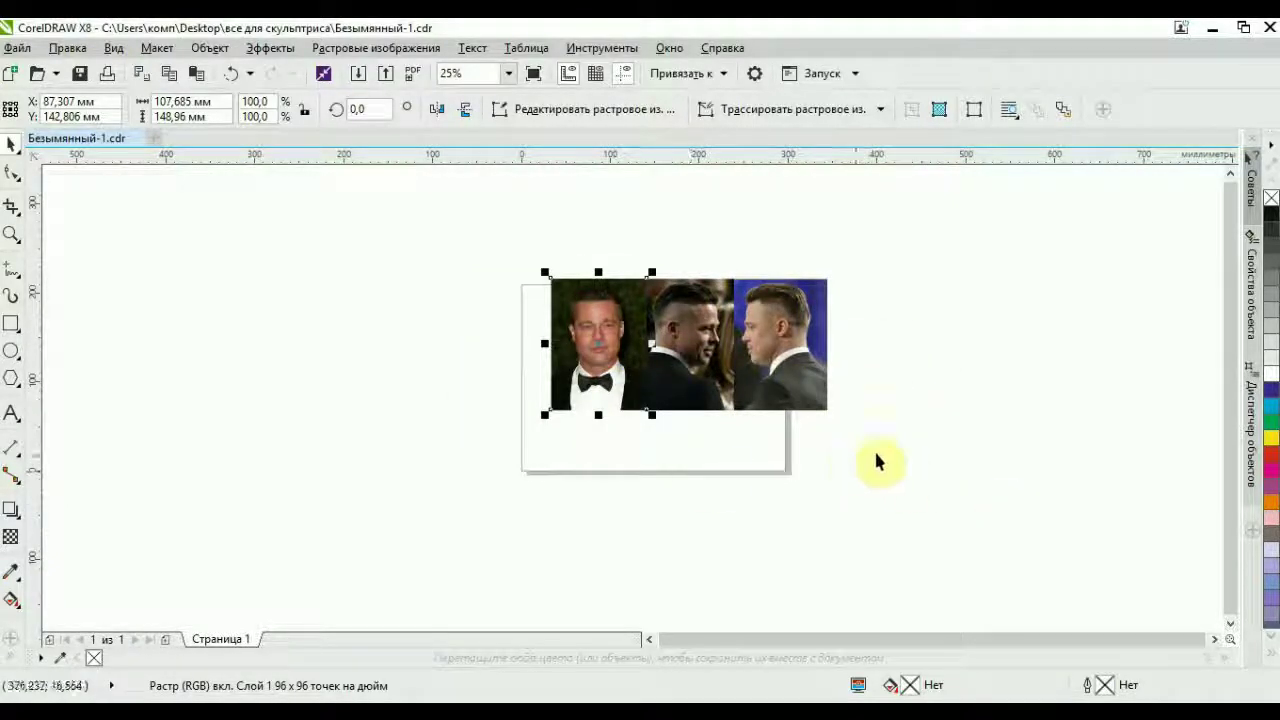
Select all three photos in the row, copy them and paste a duplicate over the originals
scroll(805, 338, up, 4)
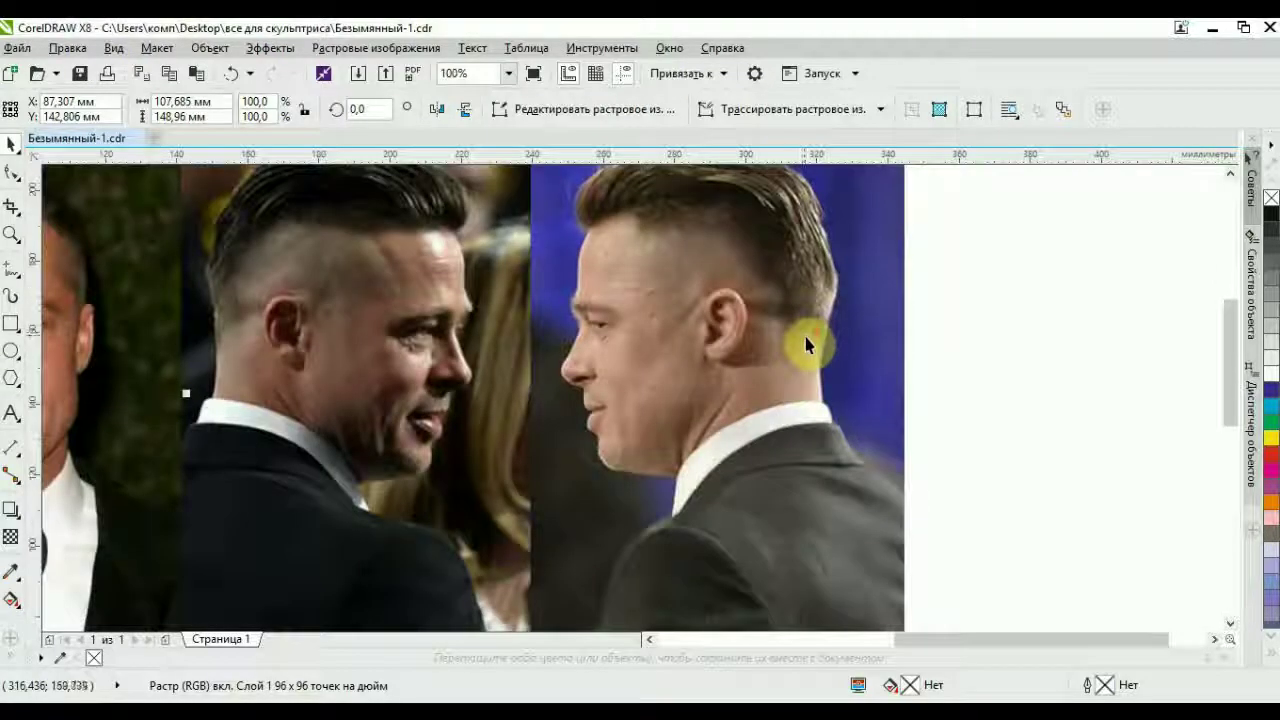
scroll(808, 344, down, 2)
drag(925, 551, 229, 200)
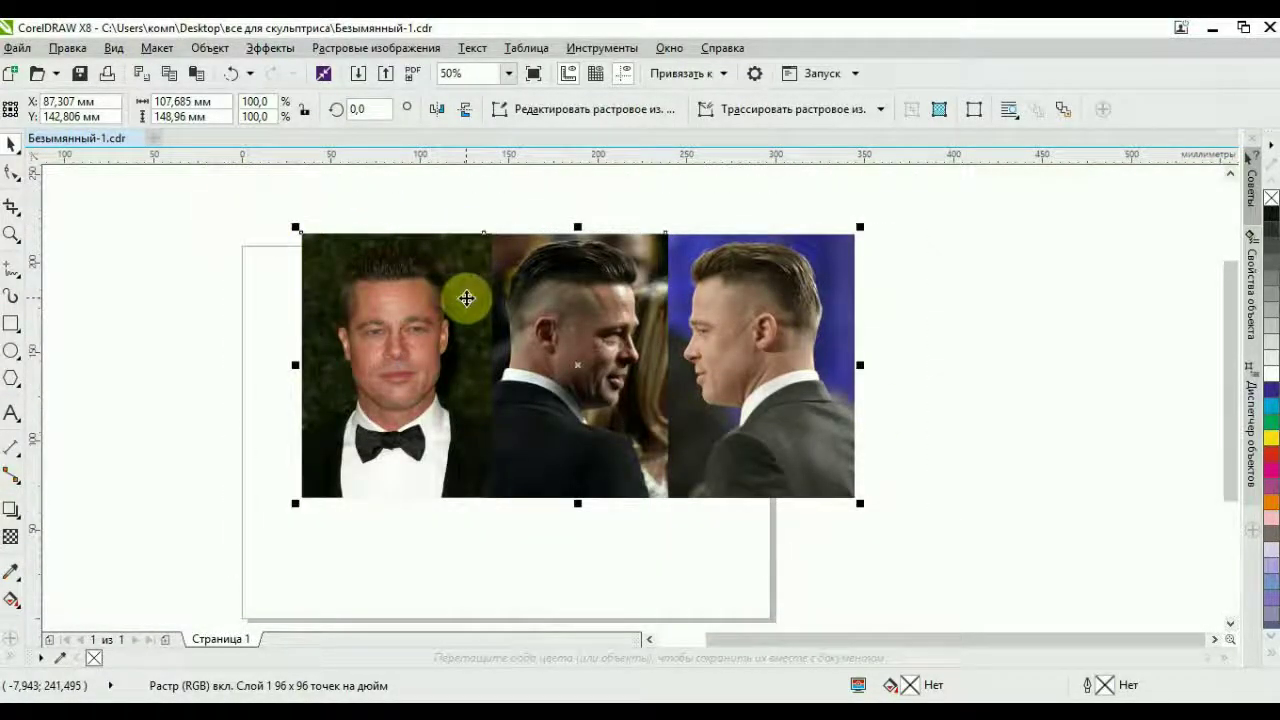
right_click(538, 397)
click(590, 414)
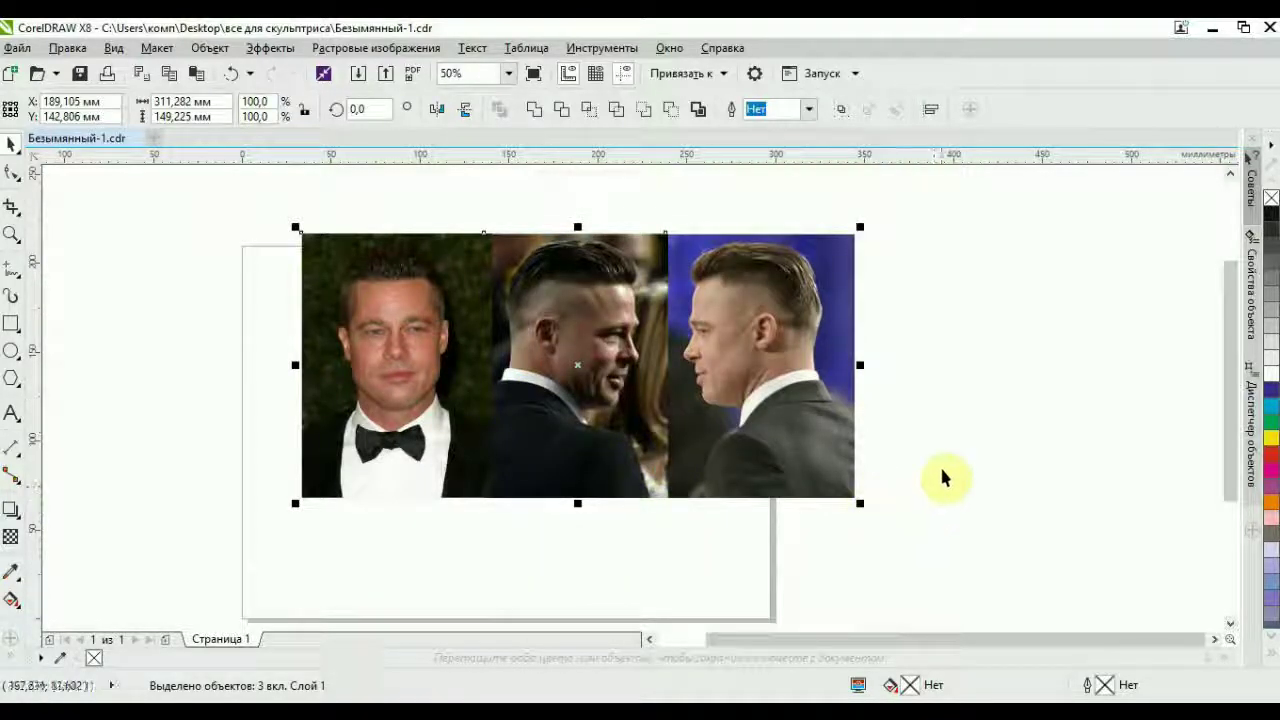
right_click(967, 444)
click(1038, 559)
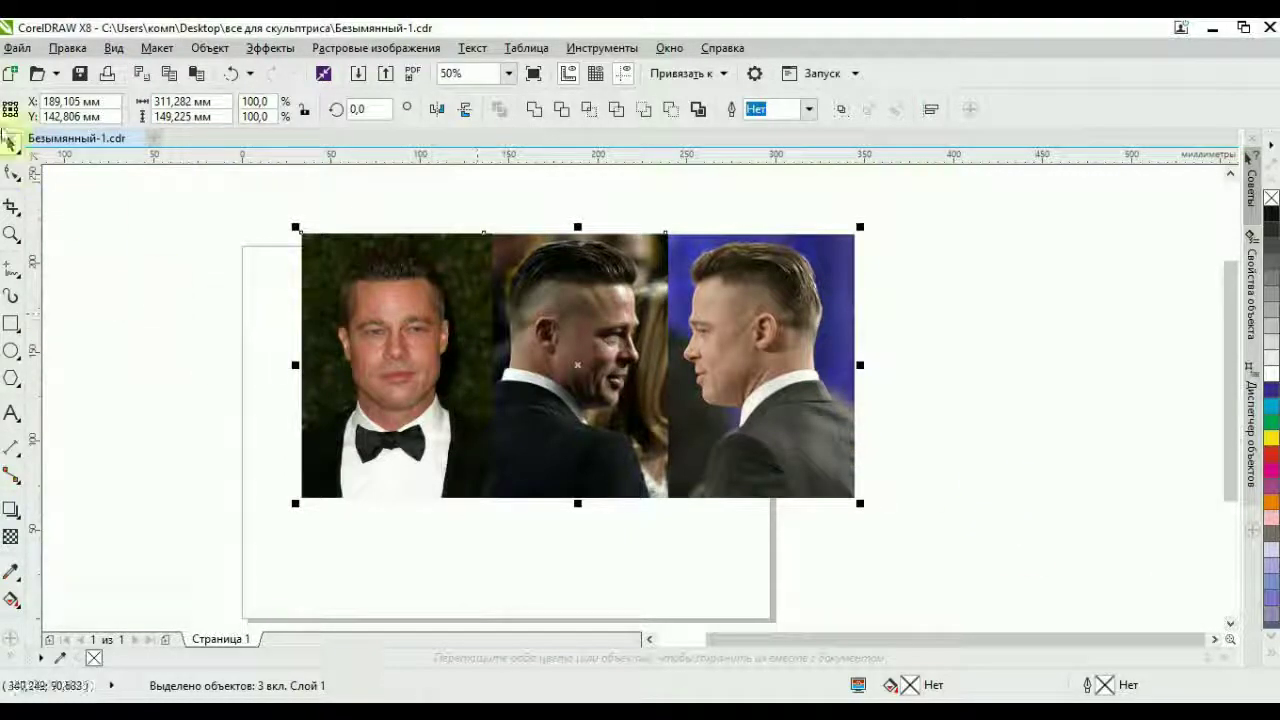
Crop the duplicated photo row to about 285 mm wide, trimming both outer sides and keeping all three heads in the frame
click(12, 207)
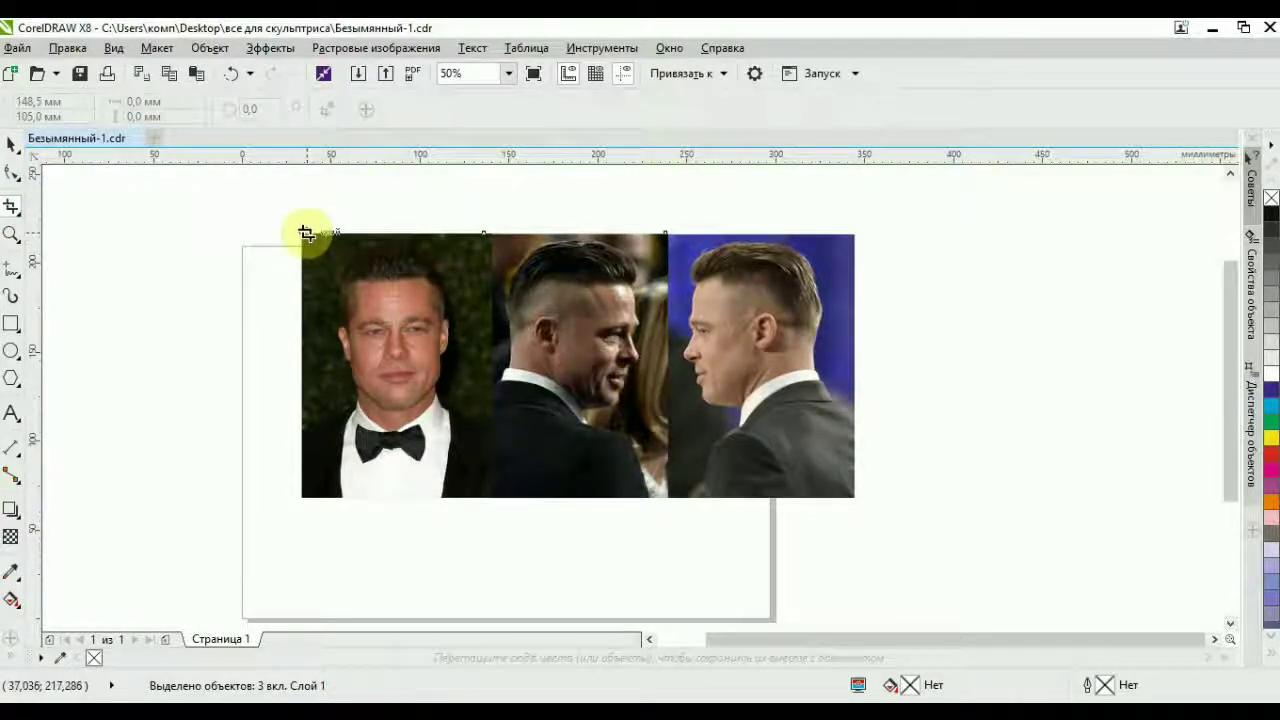
drag(305, 235, 846, 496)
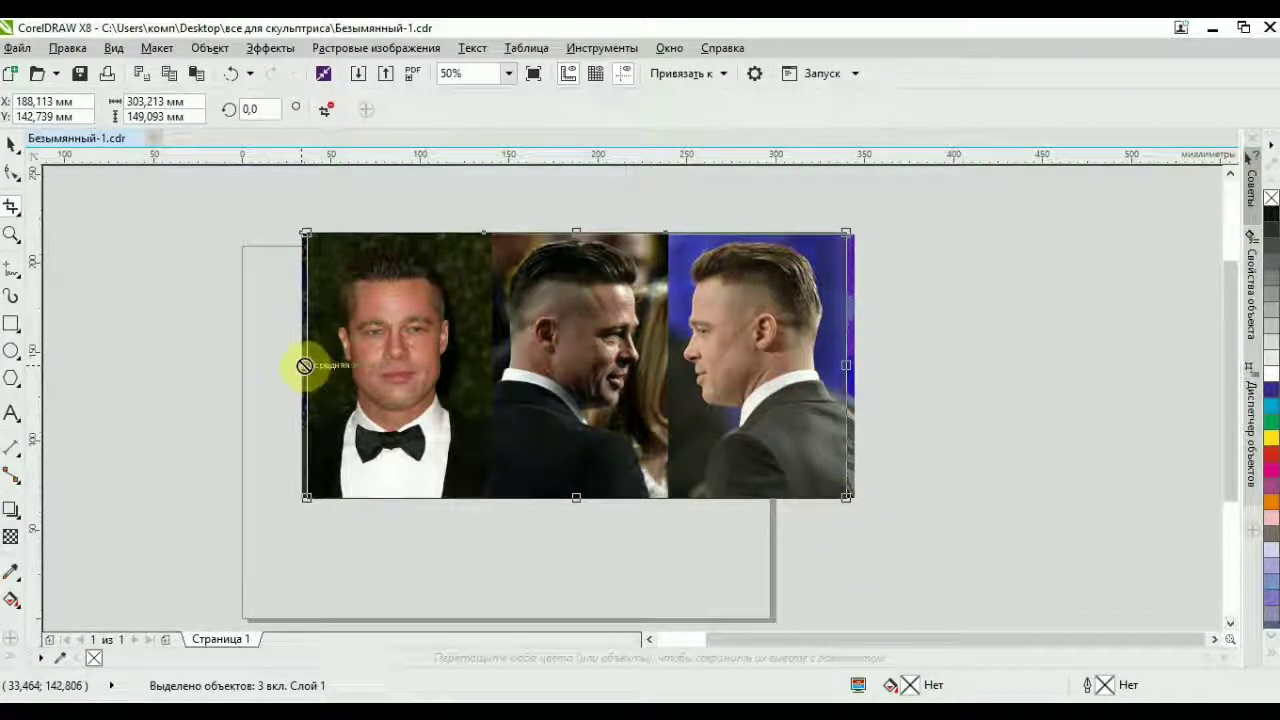
drag(304, 366, 311, 366)
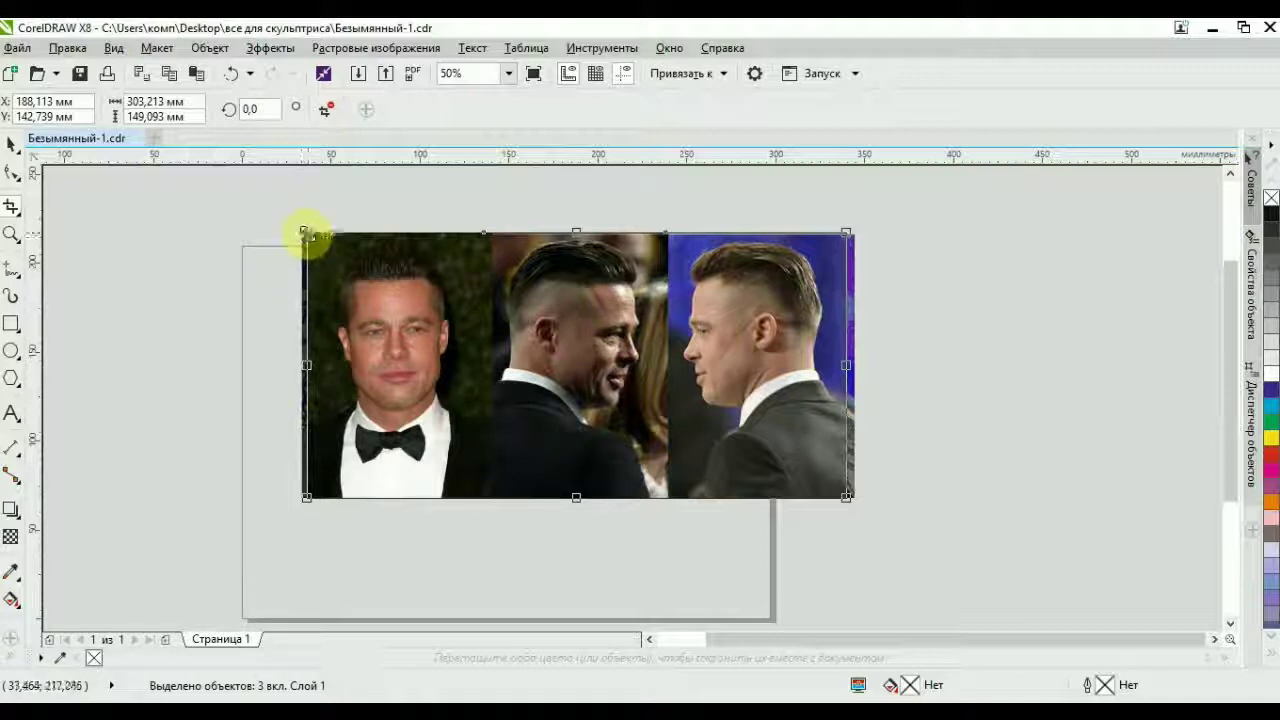
drag(307, 233, 312, 240)
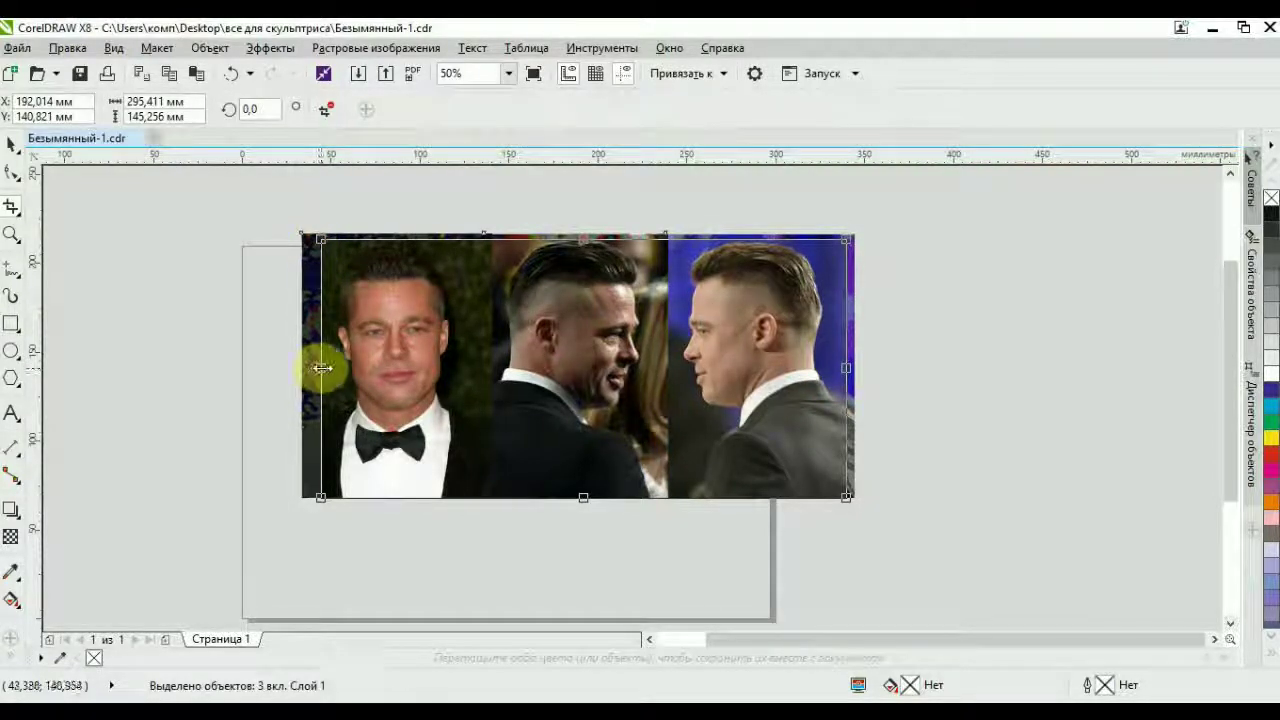
drag(320, 368, 323, 368)
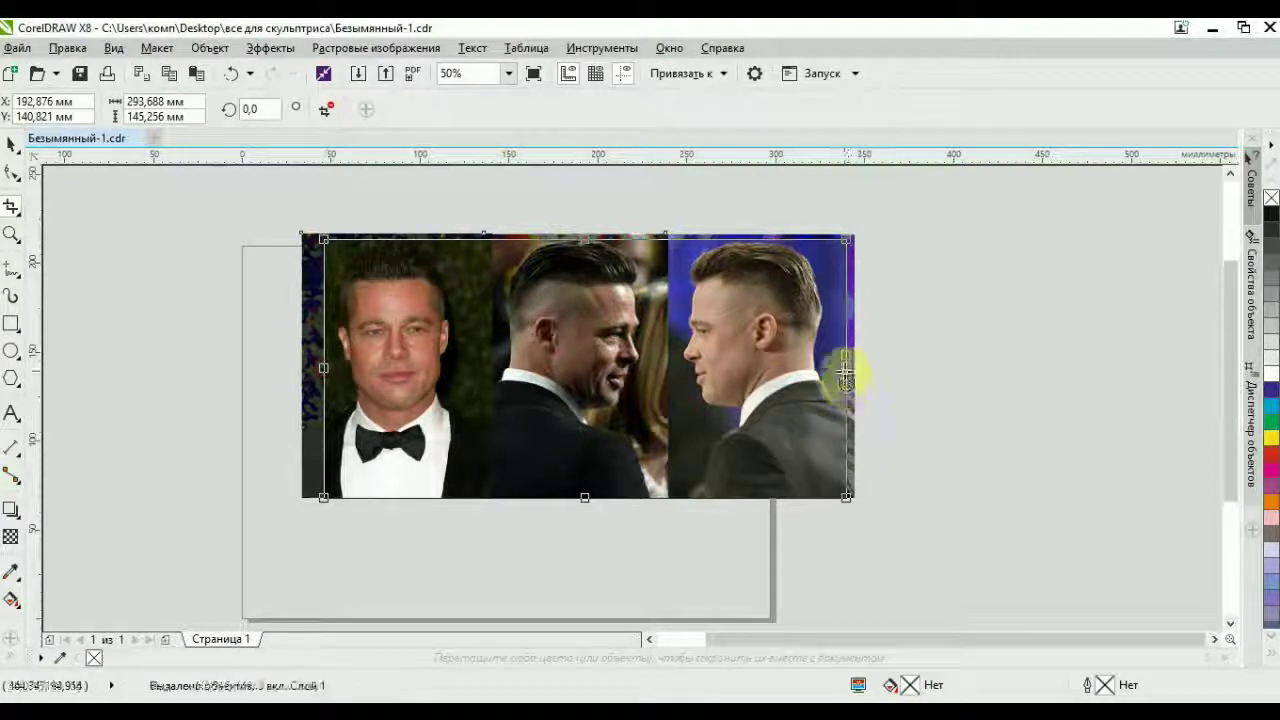
drag(844, 369, 830, 369)
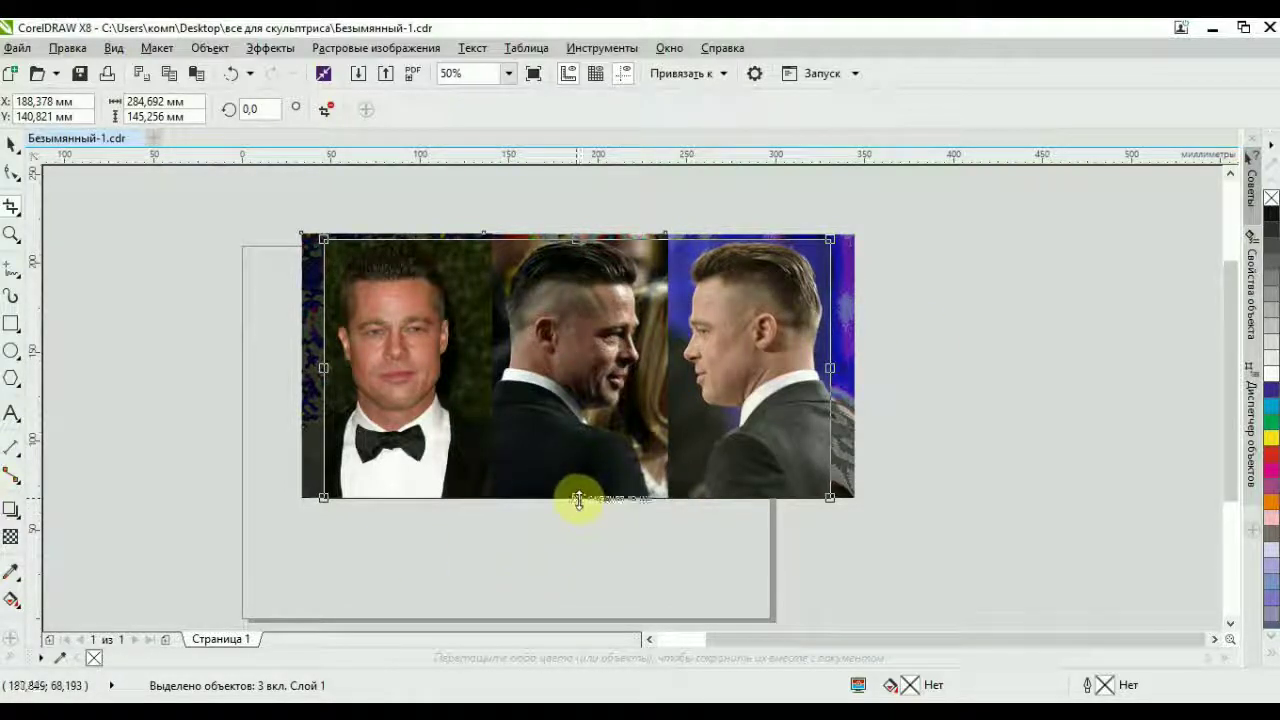
drag(578, 496, 578, 493)
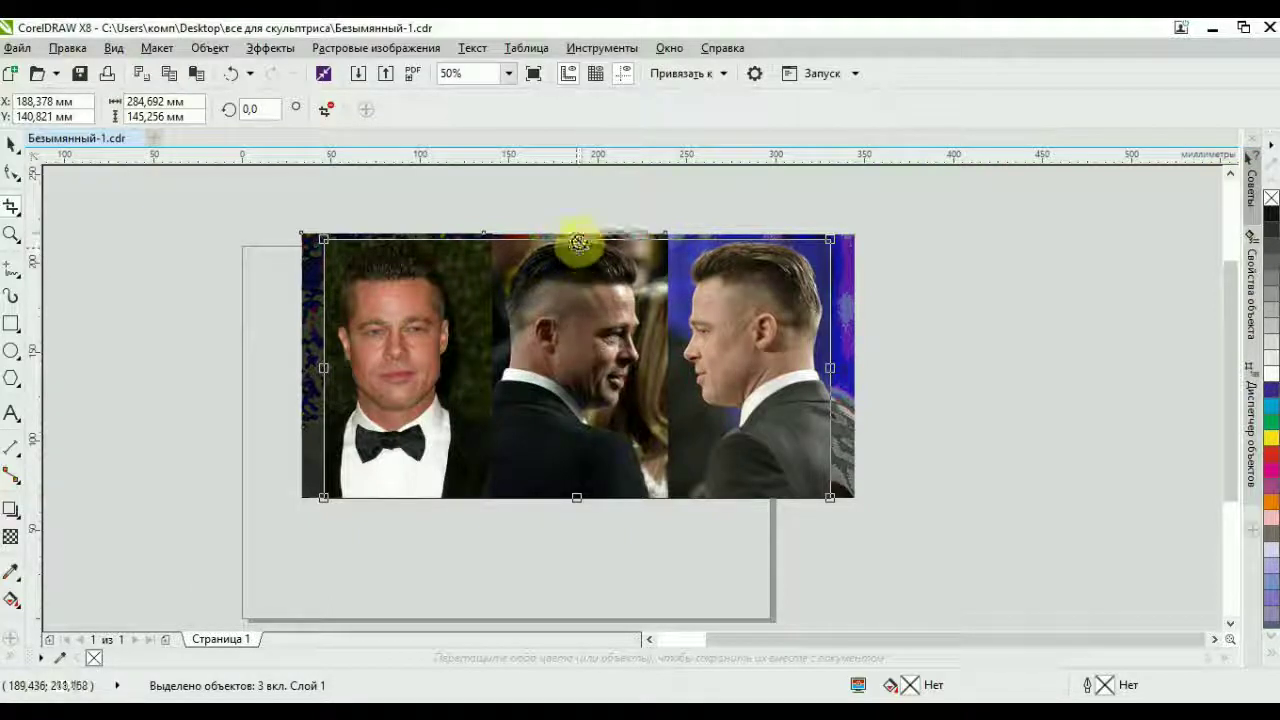
drag(578, 240, 580, 231)
click(582, 360)
double_click(582, 360)
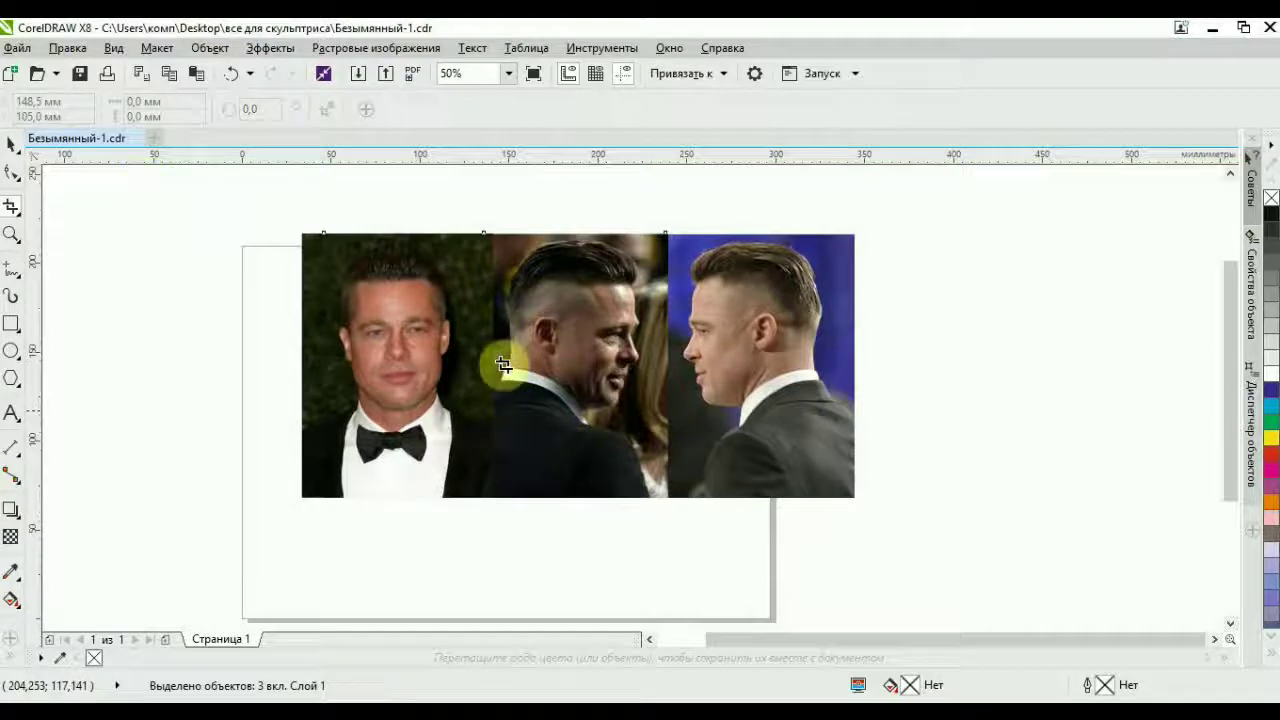
Move the cropped photo row aside and delete the uncropped original photos on the page
click(12, 145)
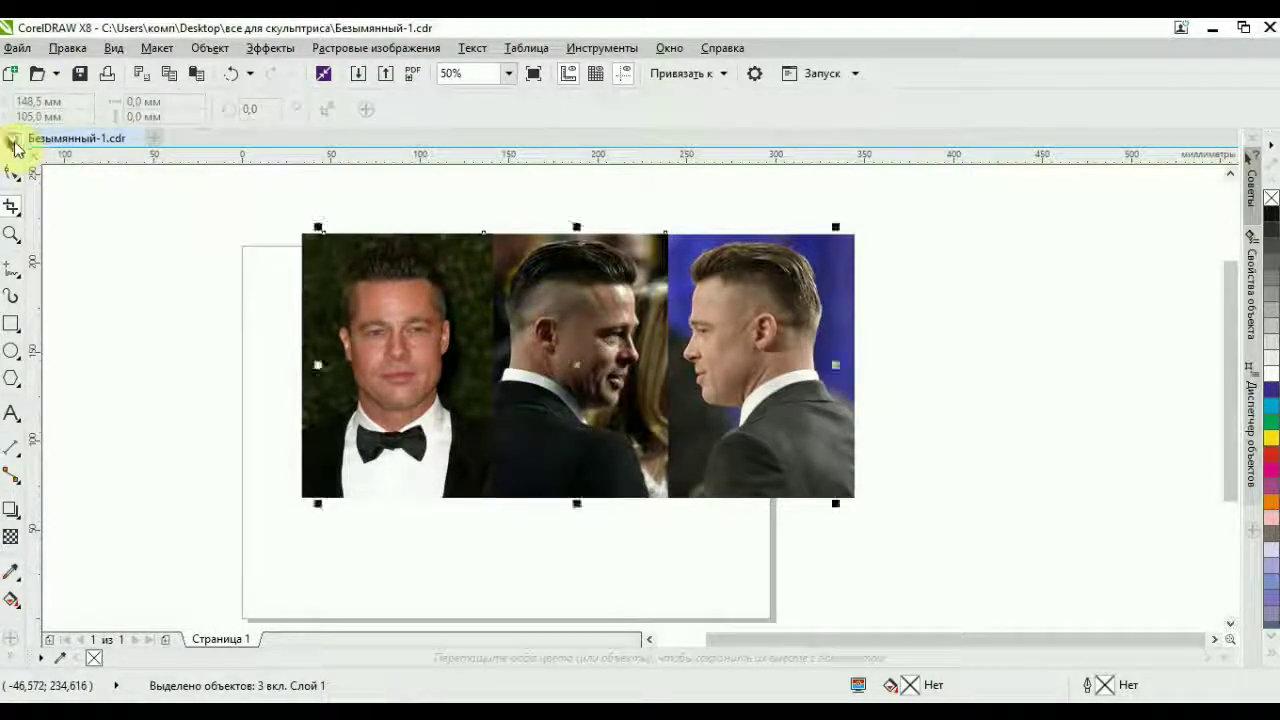
scroll(530, 353, down, 1)
drag(530, 353, 903, 355)
drag(699, 462, 372, 266)
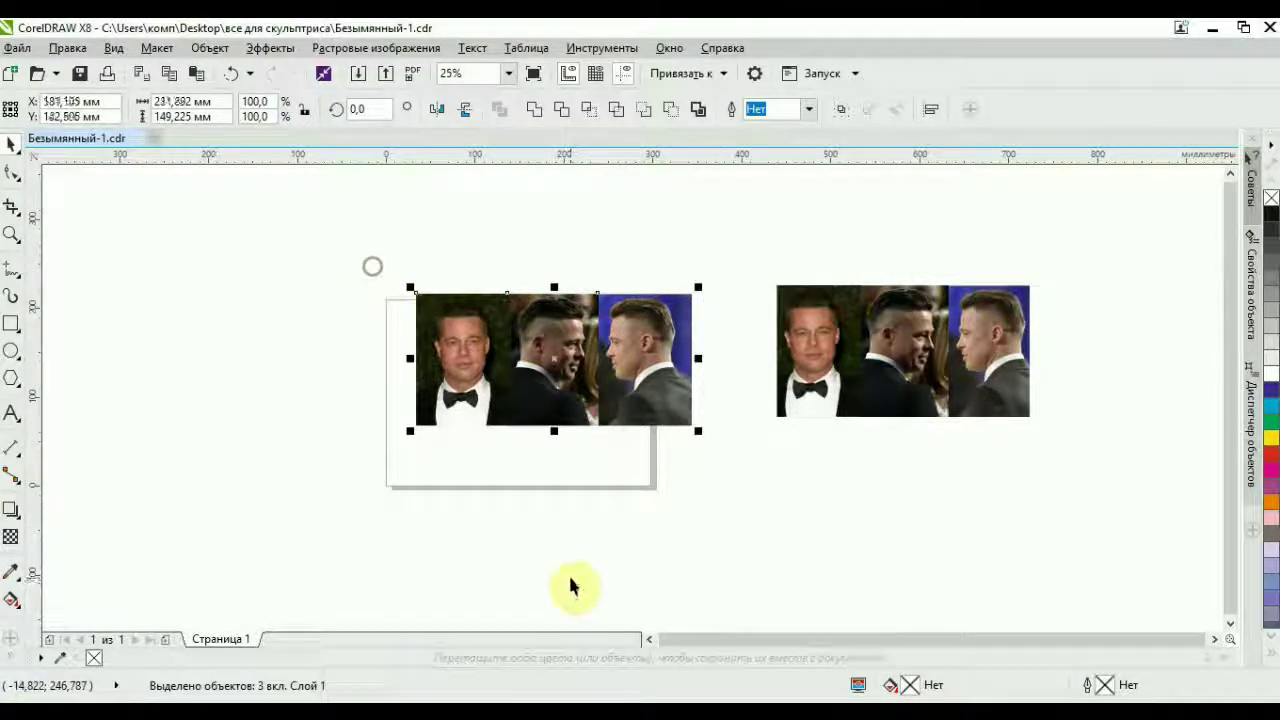
right_click(543, 368)
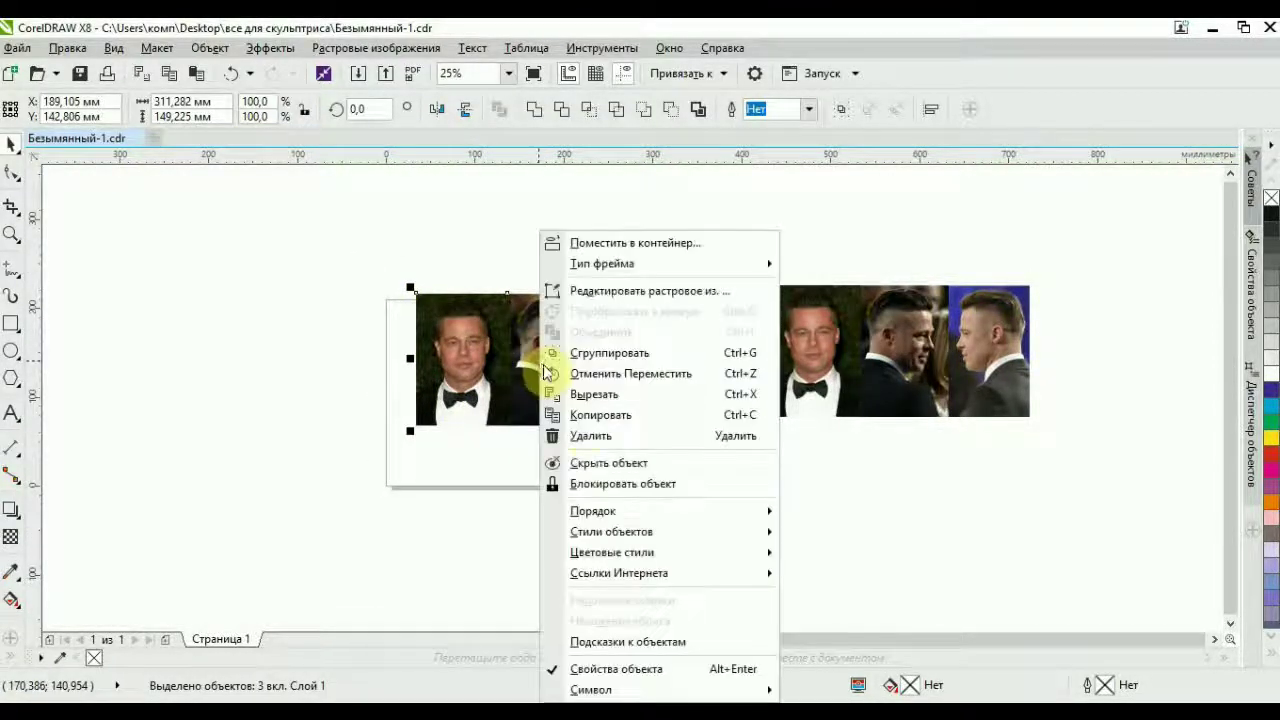
click(593, 437)
Move the cropped photo row onto the page and scale it to fit, about 270 by 141 mm
drag(1050, 457, 753, 263)
drag(903, 340, 517, 383)
drag(651, 446, 638, 440)
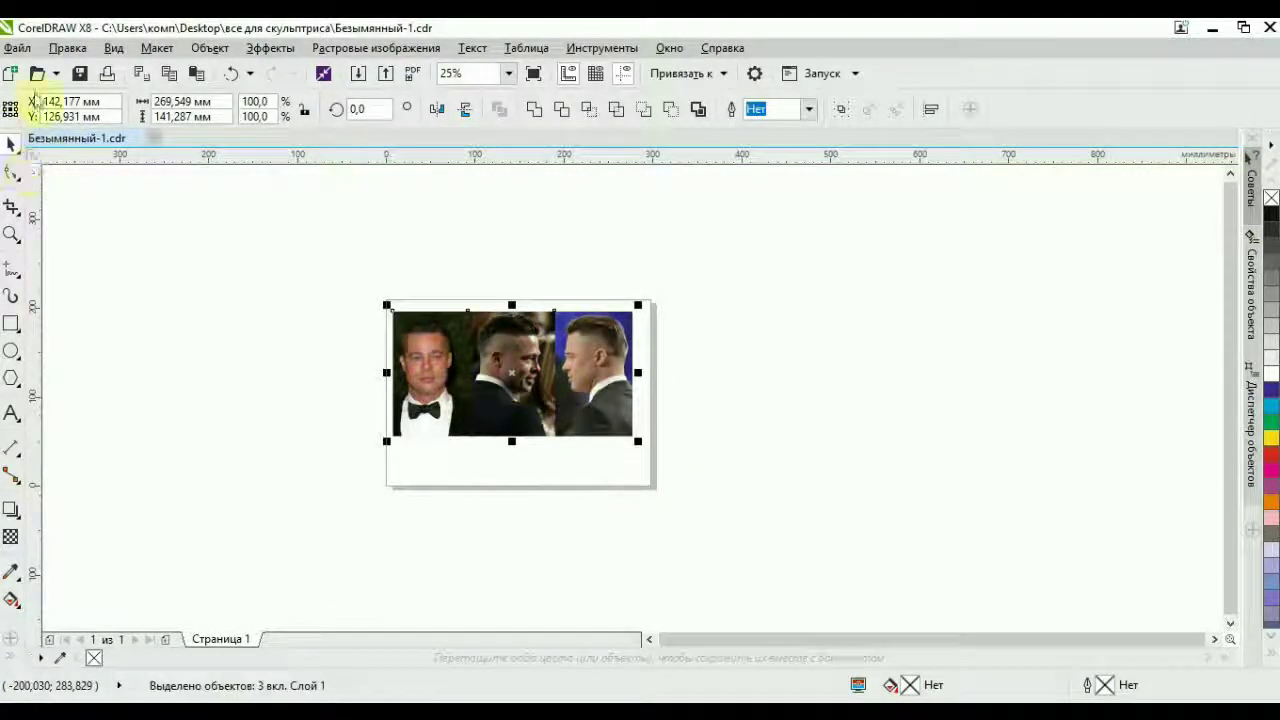
Save the drawing to the desktop as "лог" in WMF format, with text exported as text and the placeable header included
click(17, 47)
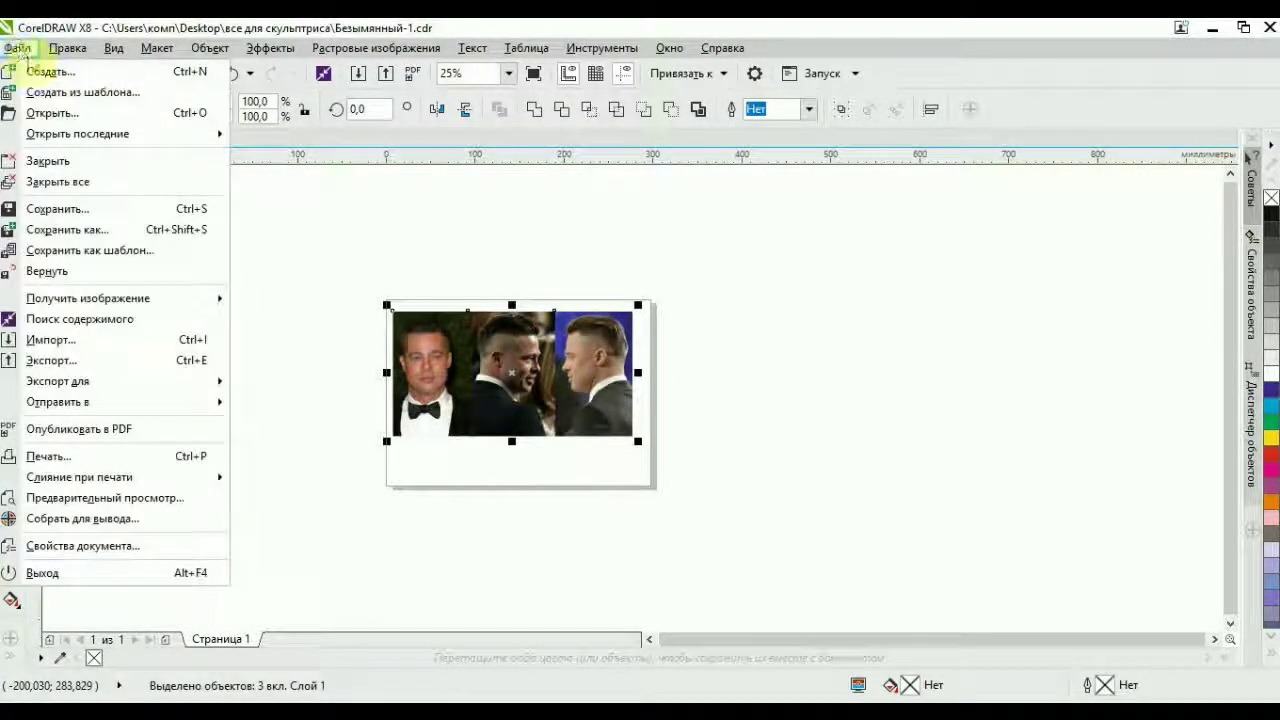
click(92, 230)
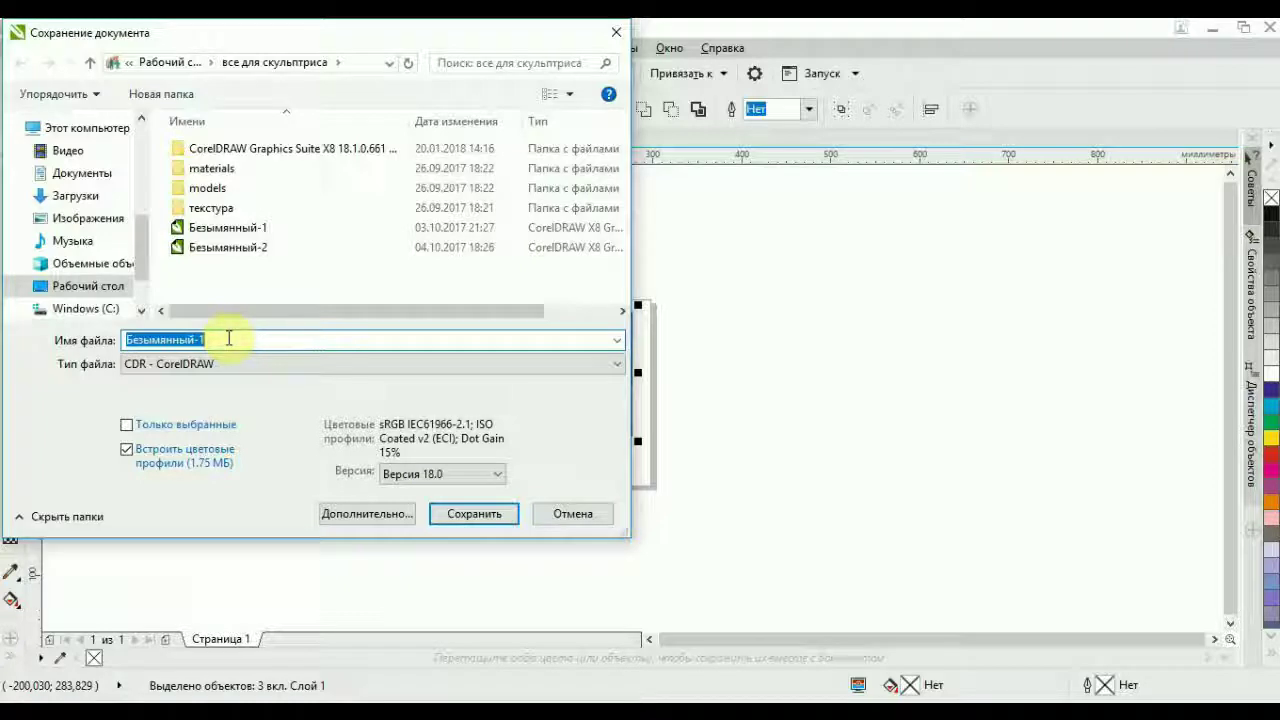
text(лог)
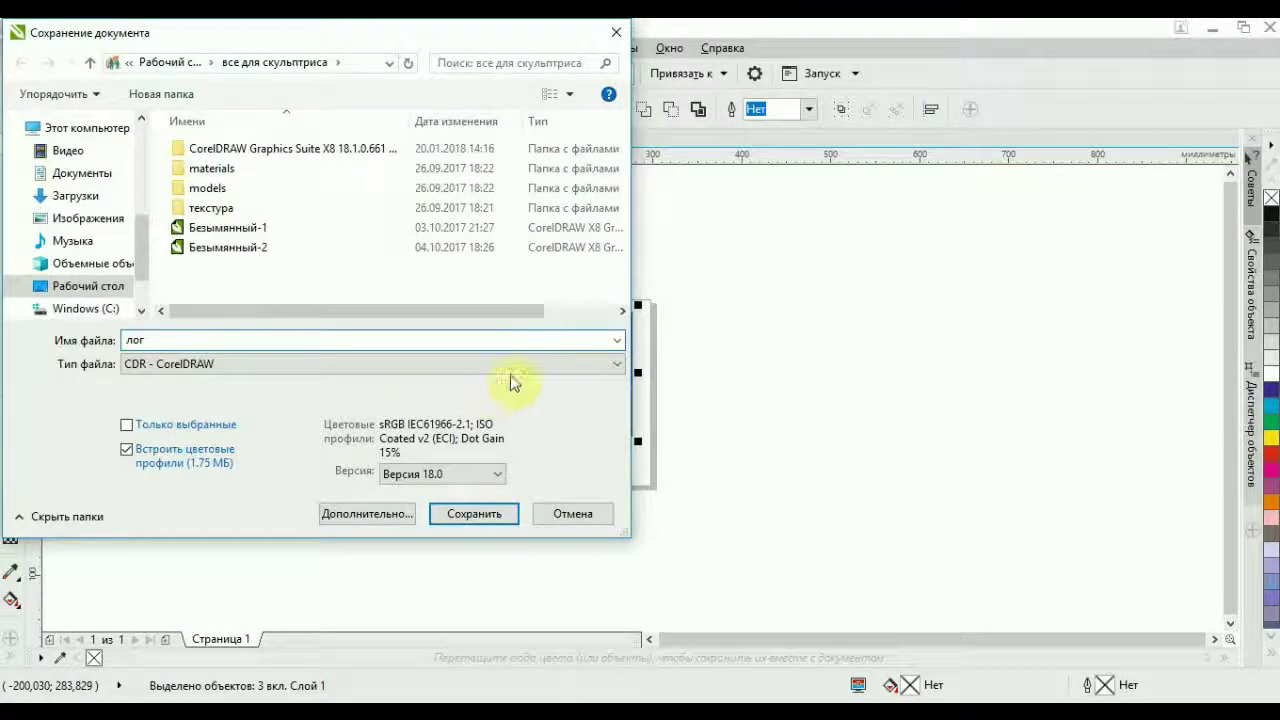
click(617, 366)
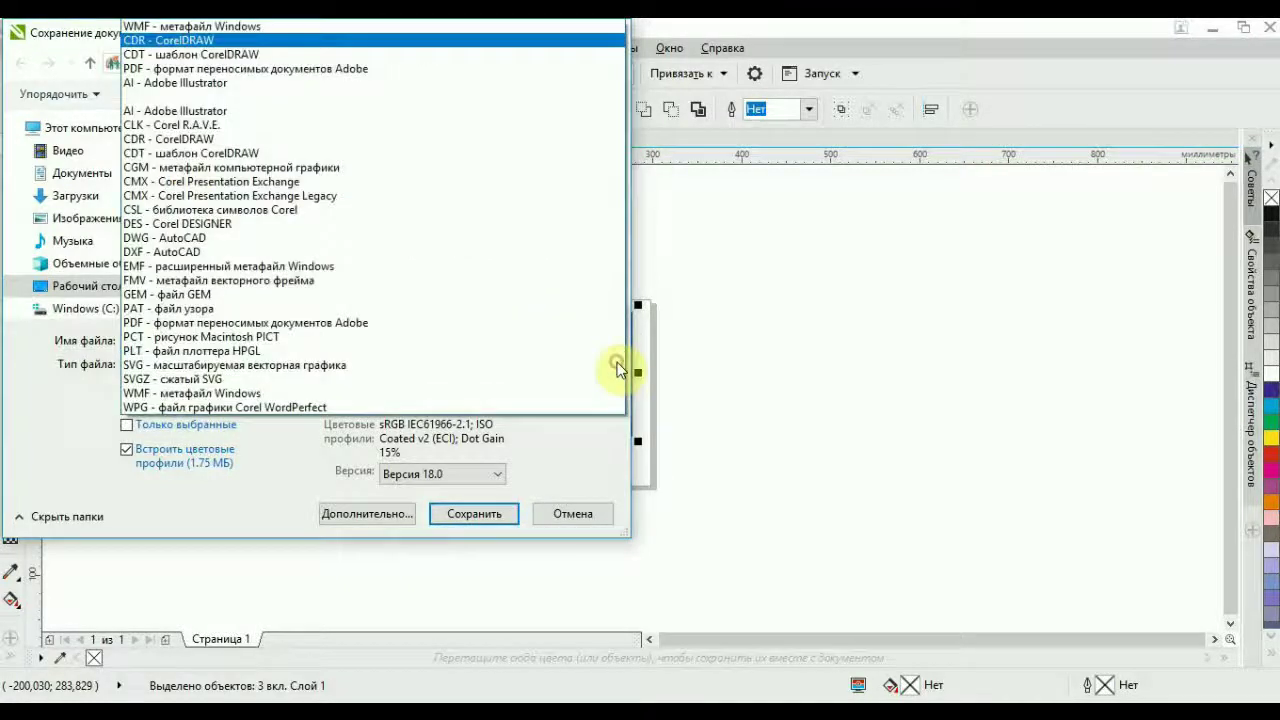
click(405, 396)
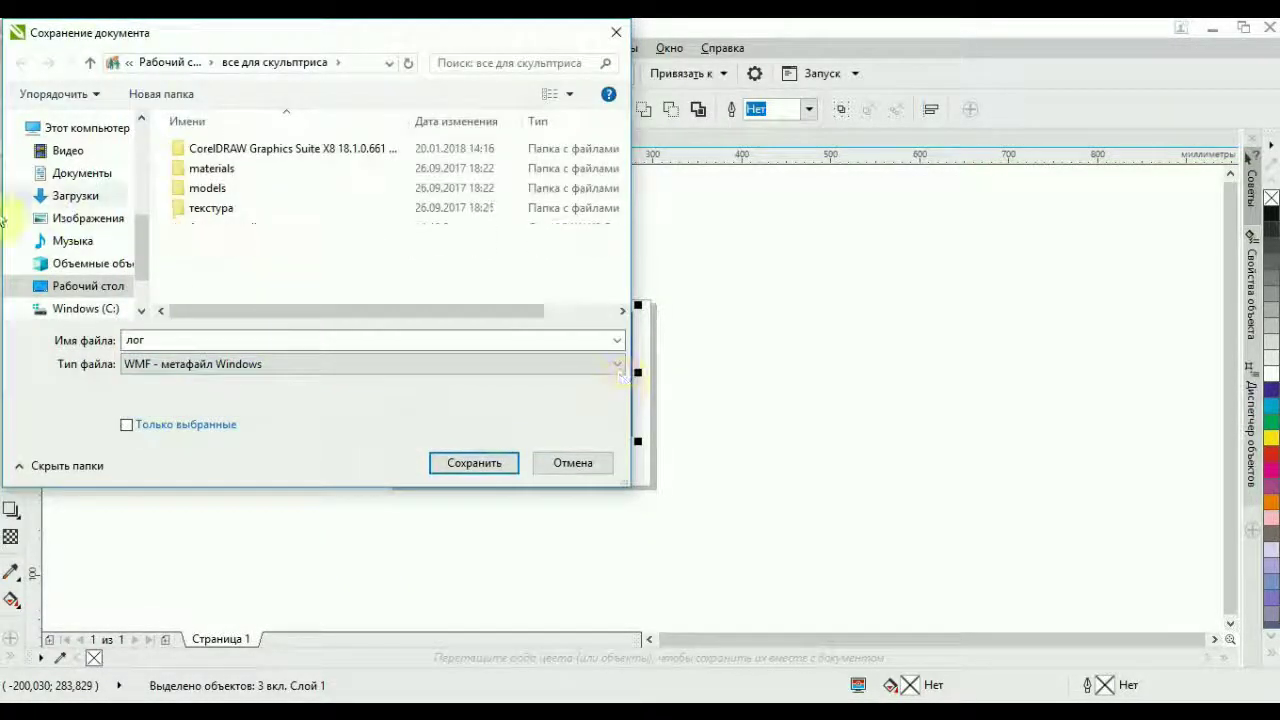
click(88, 287)
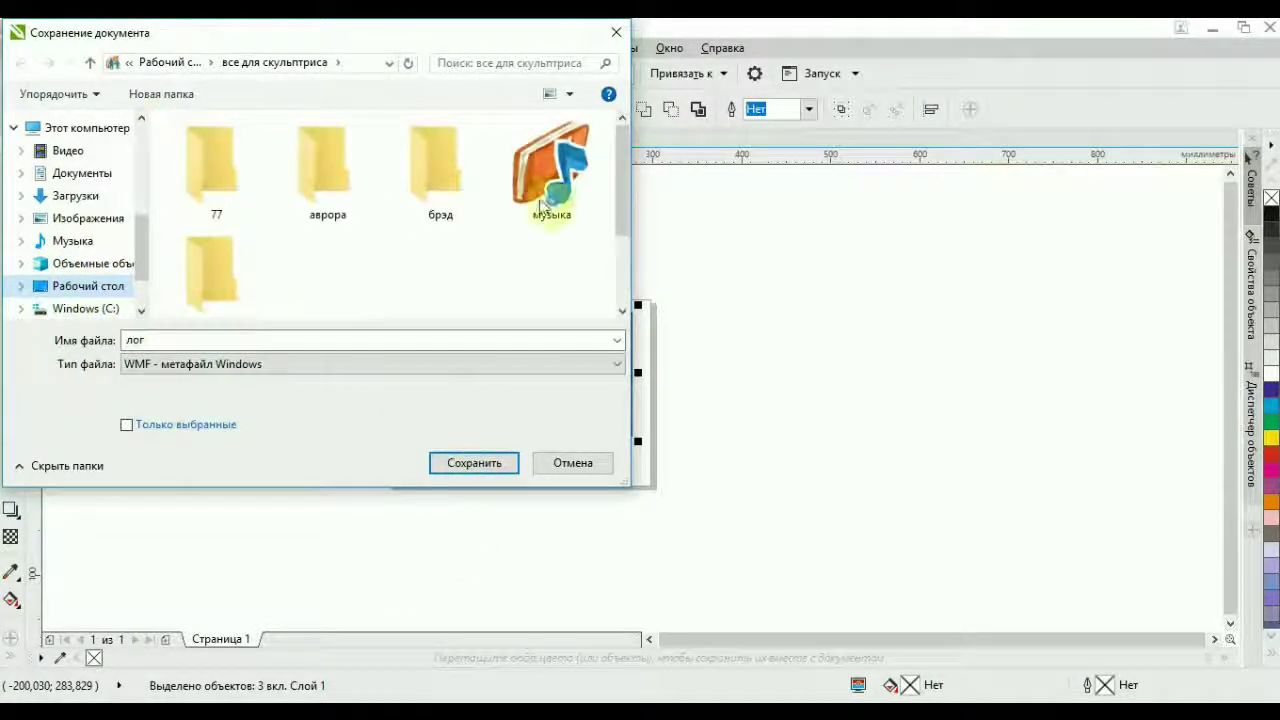
click(478, 462)
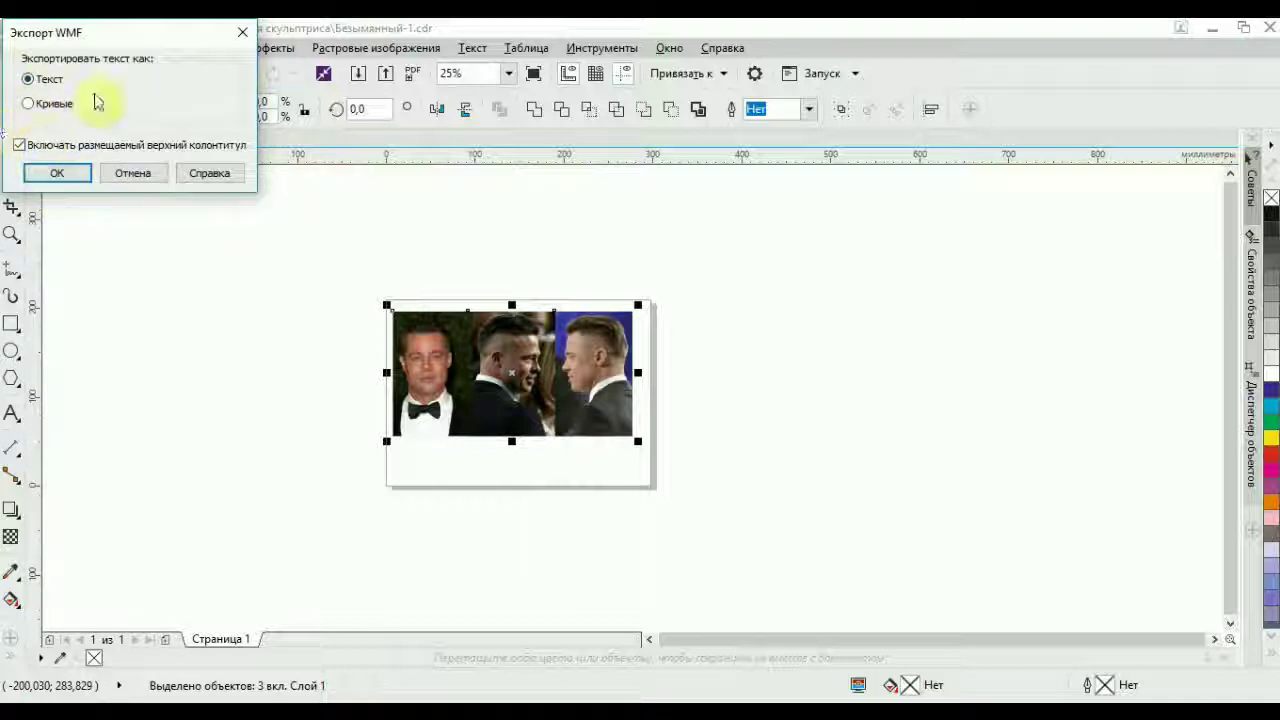
click(57, 174)
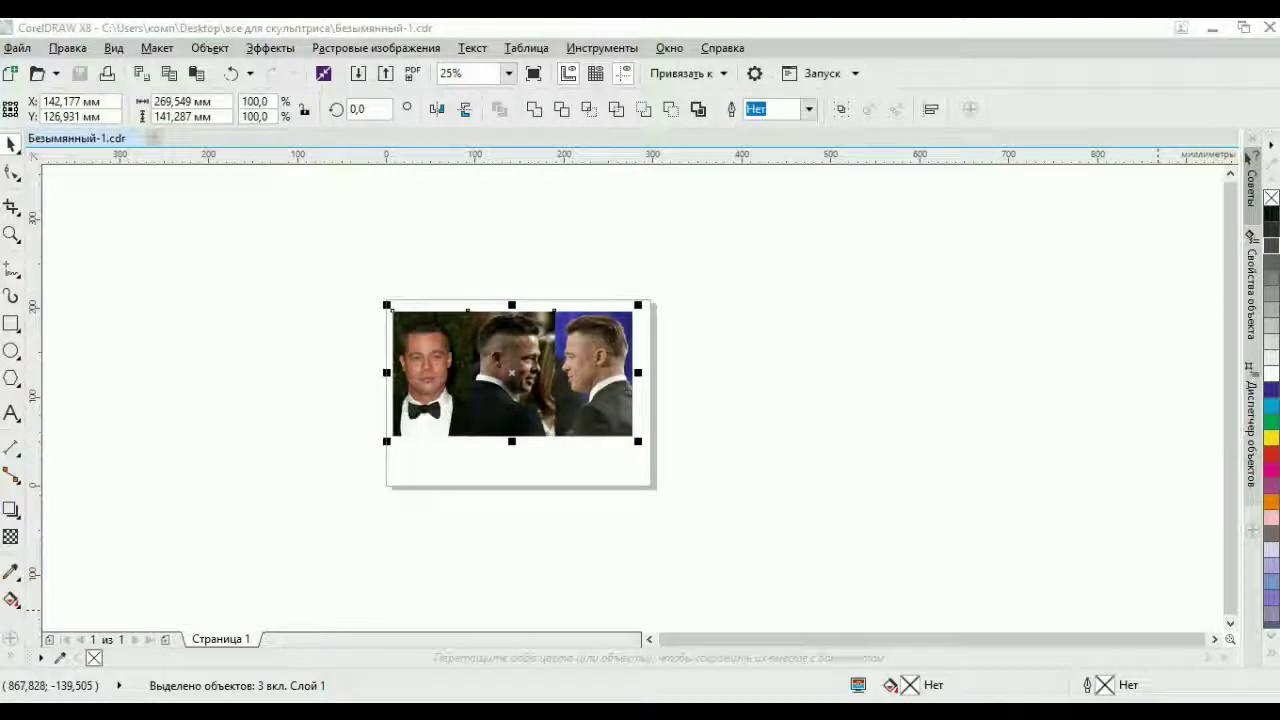
Close CorelDRAW, minimize Sculptris and move the "брэд" folder window aside to uncover the saved file on the desktop
click(1027, 703)
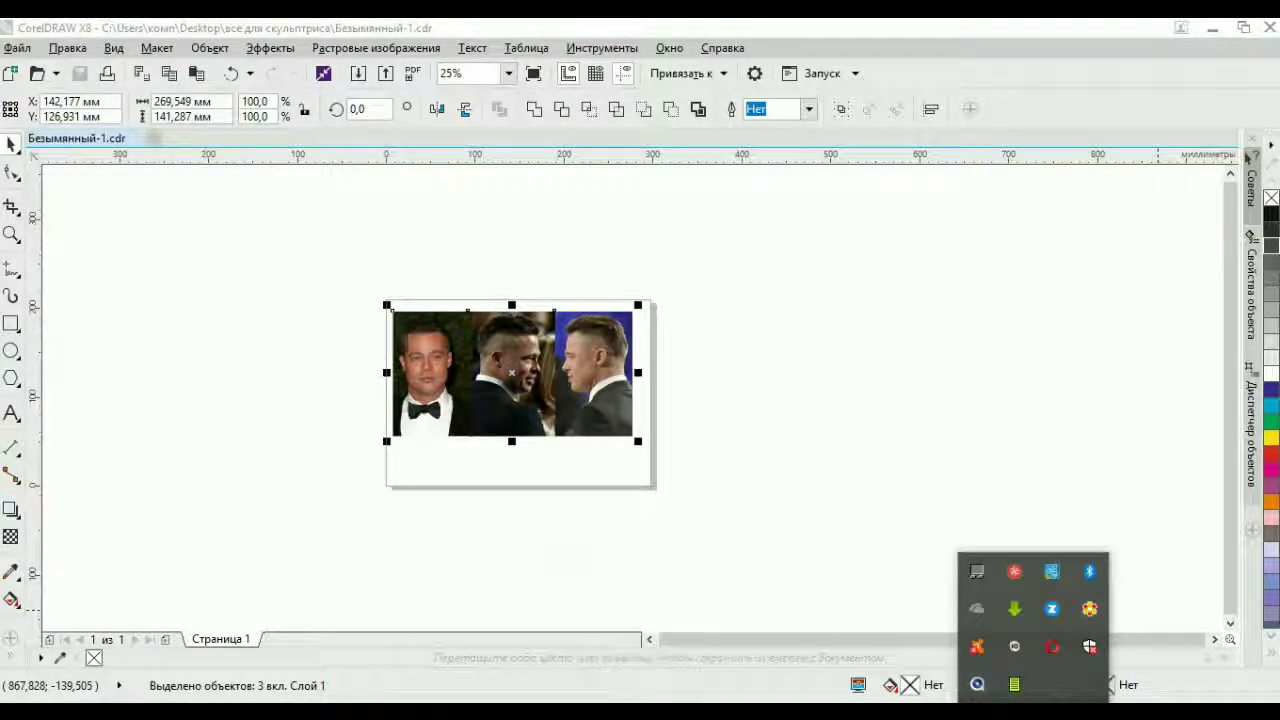
click(1025, 703)
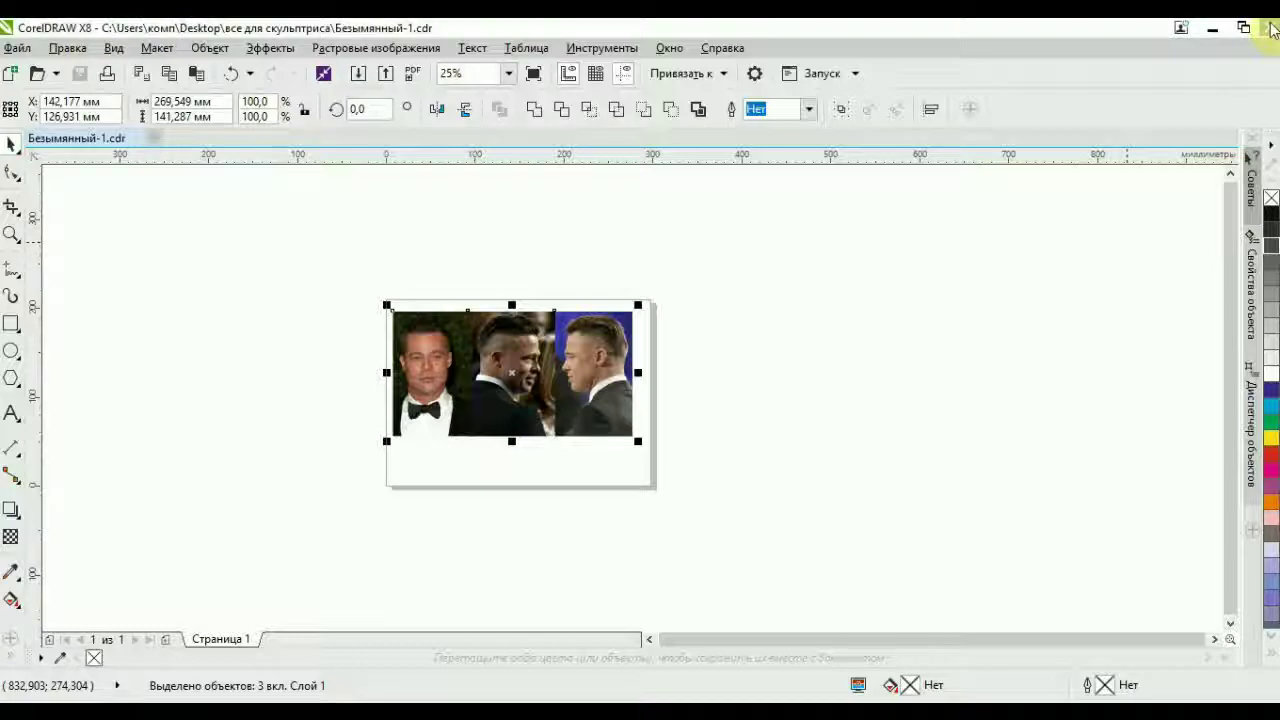
click(1264, 34)
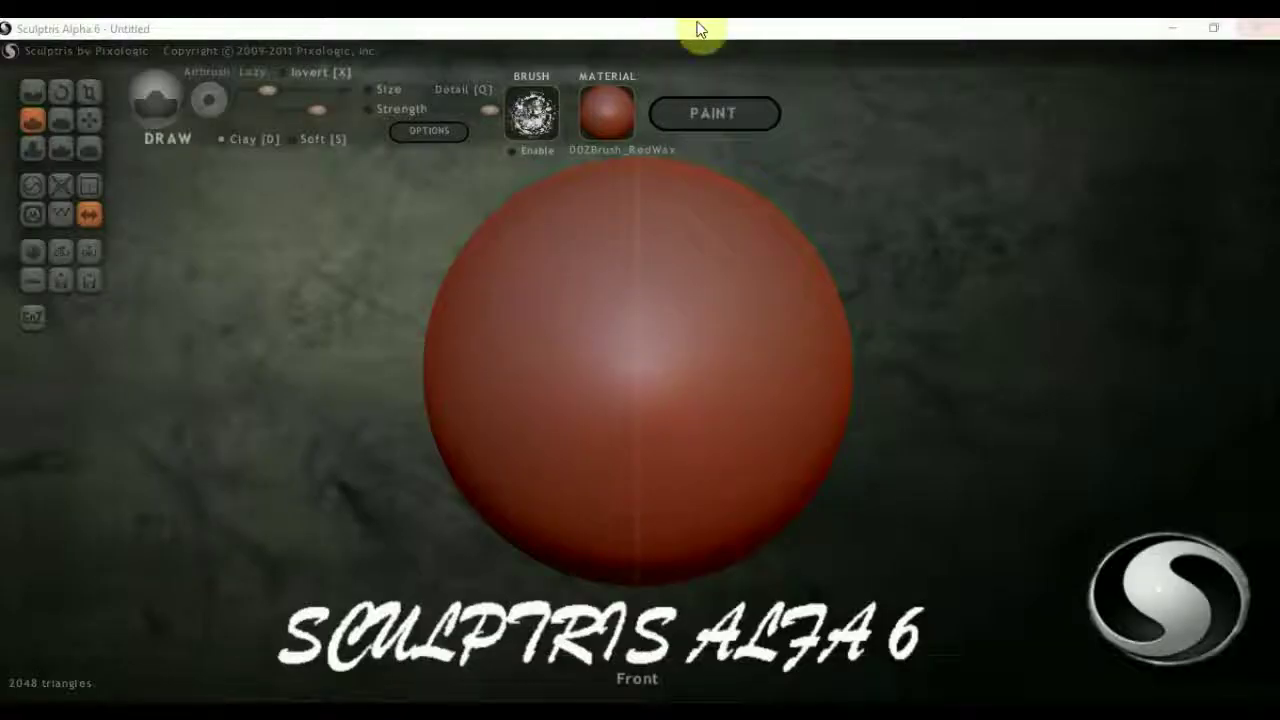
click(1171, 37)
drag(519, 66, 1022, 40)
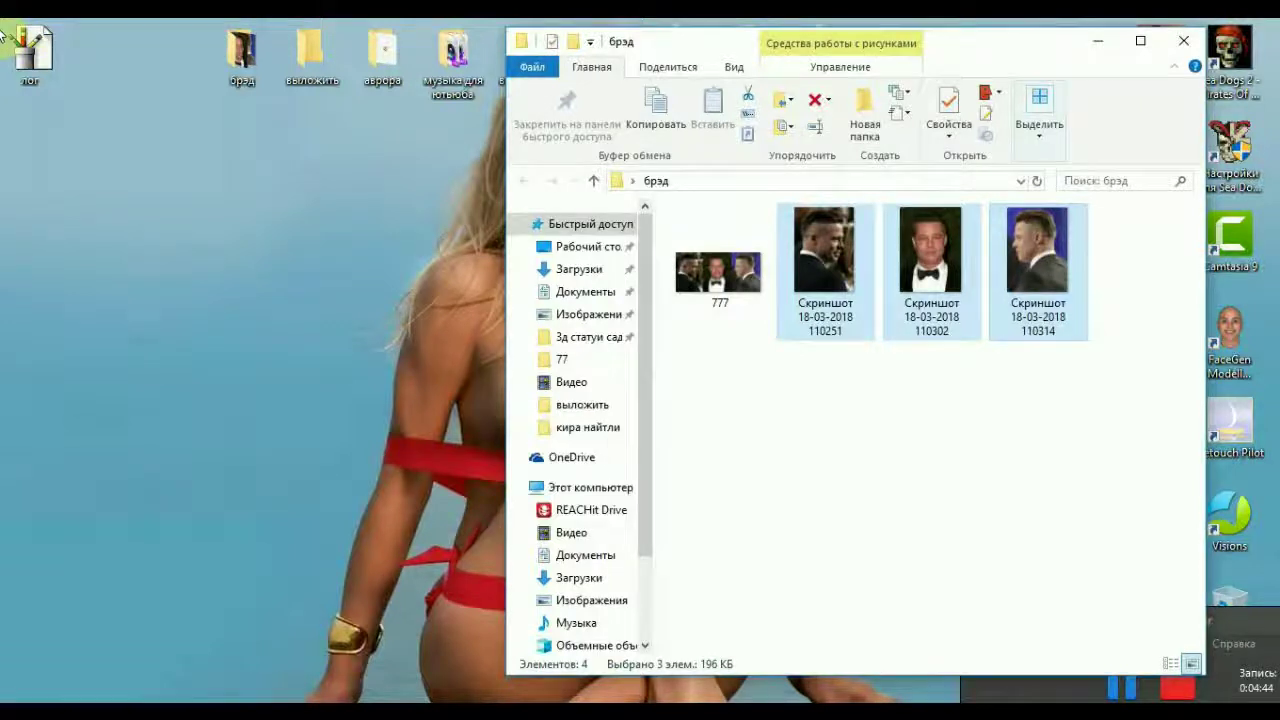
Open the desktop file "лог" in Paint, save it as a JPEG image on the desktop despite losing transparency, and close Paint
double_click(32, 58)
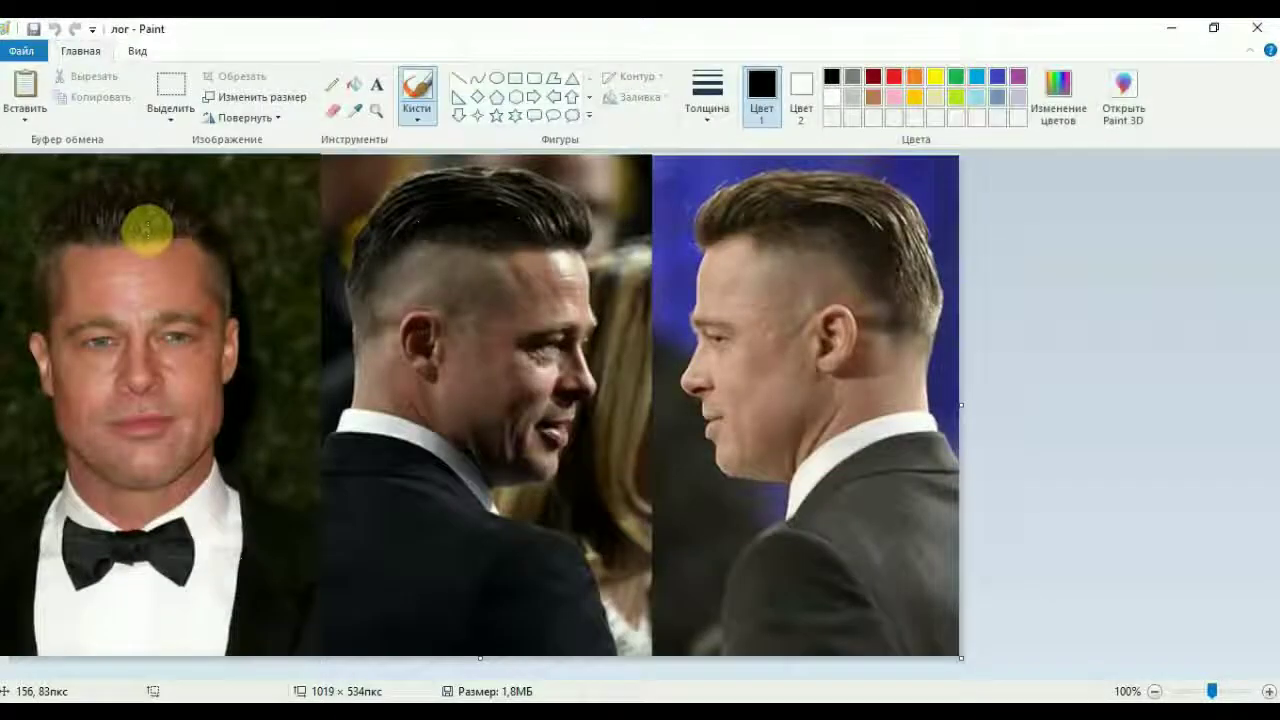
click(20, 52)
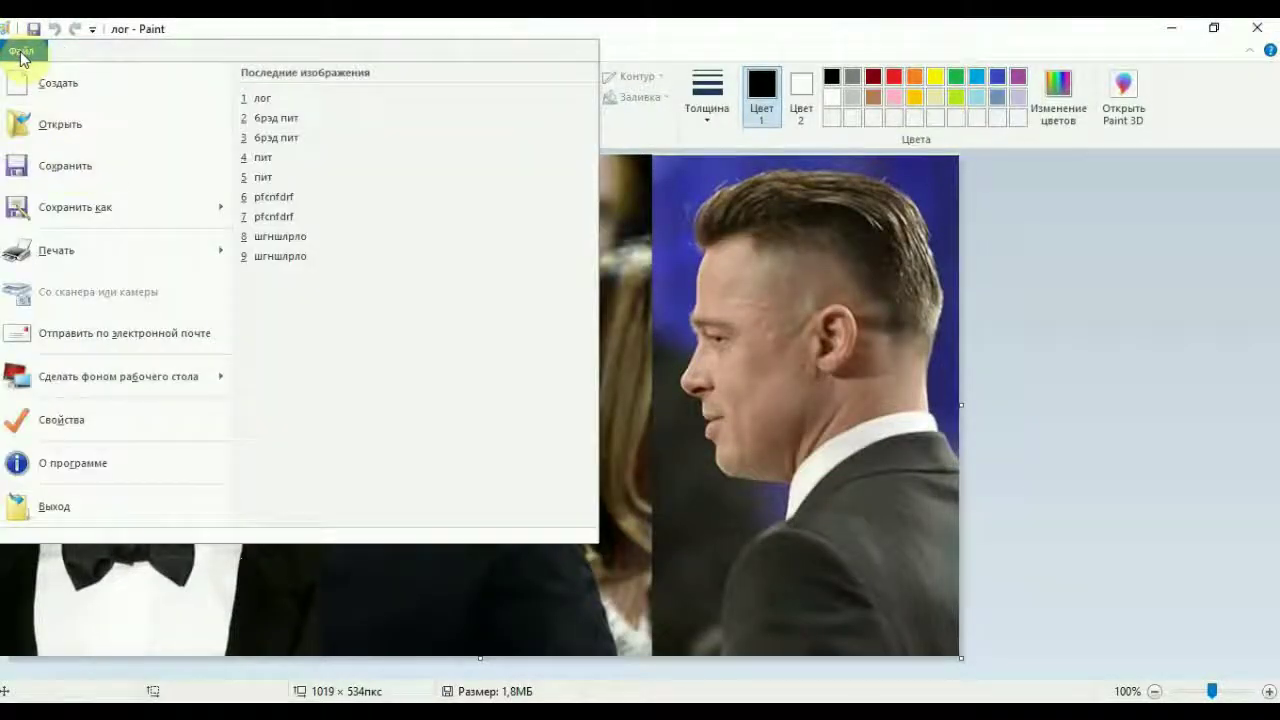
mouse_move(104, 208)
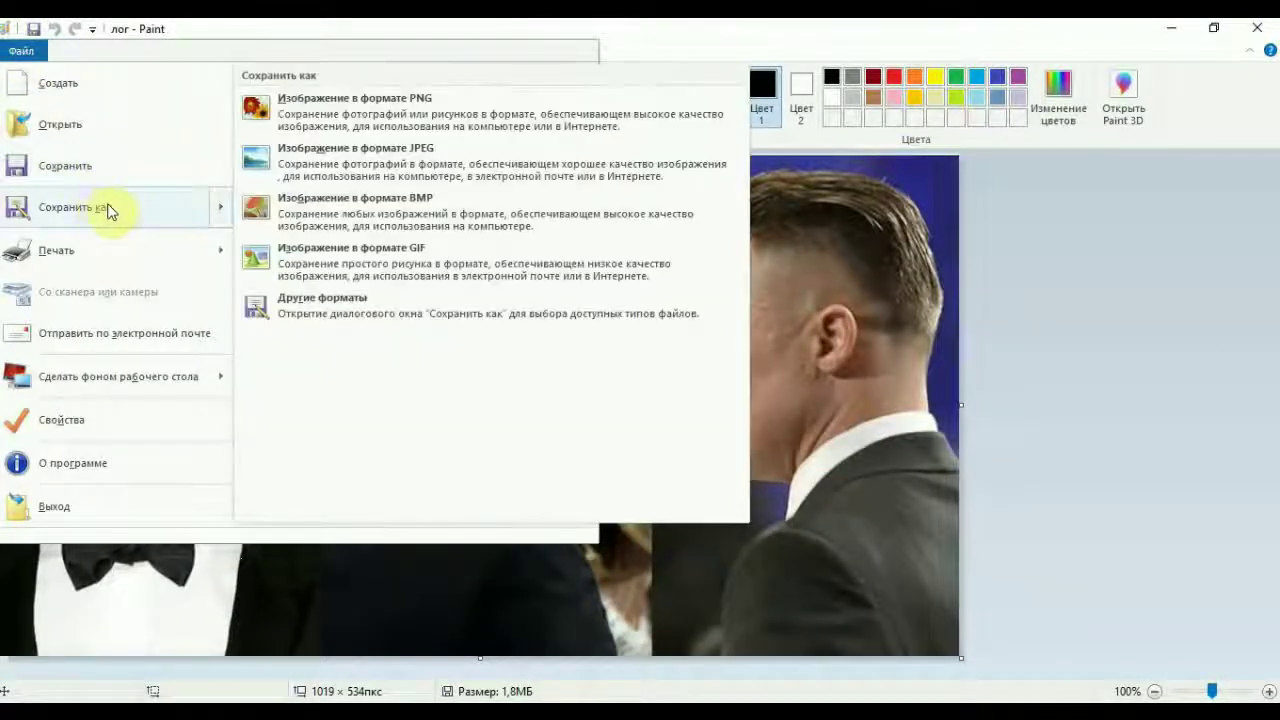
click(320, 170)
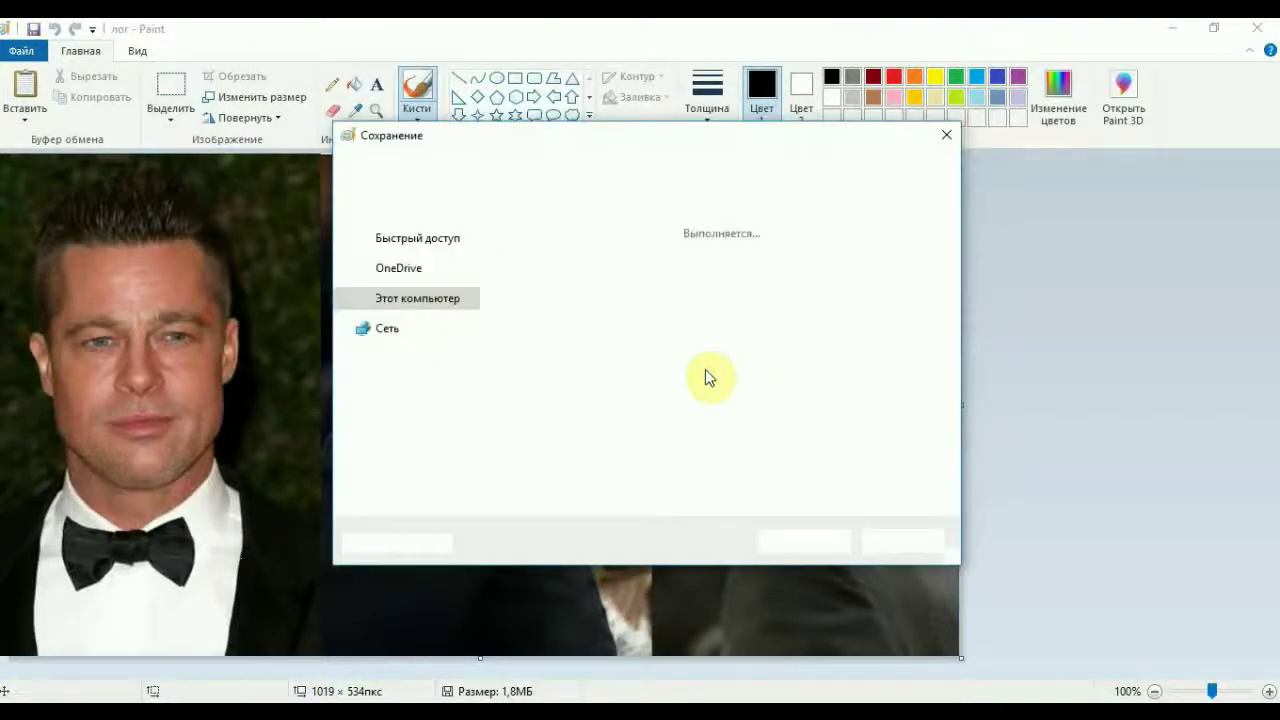
click(806, 541)
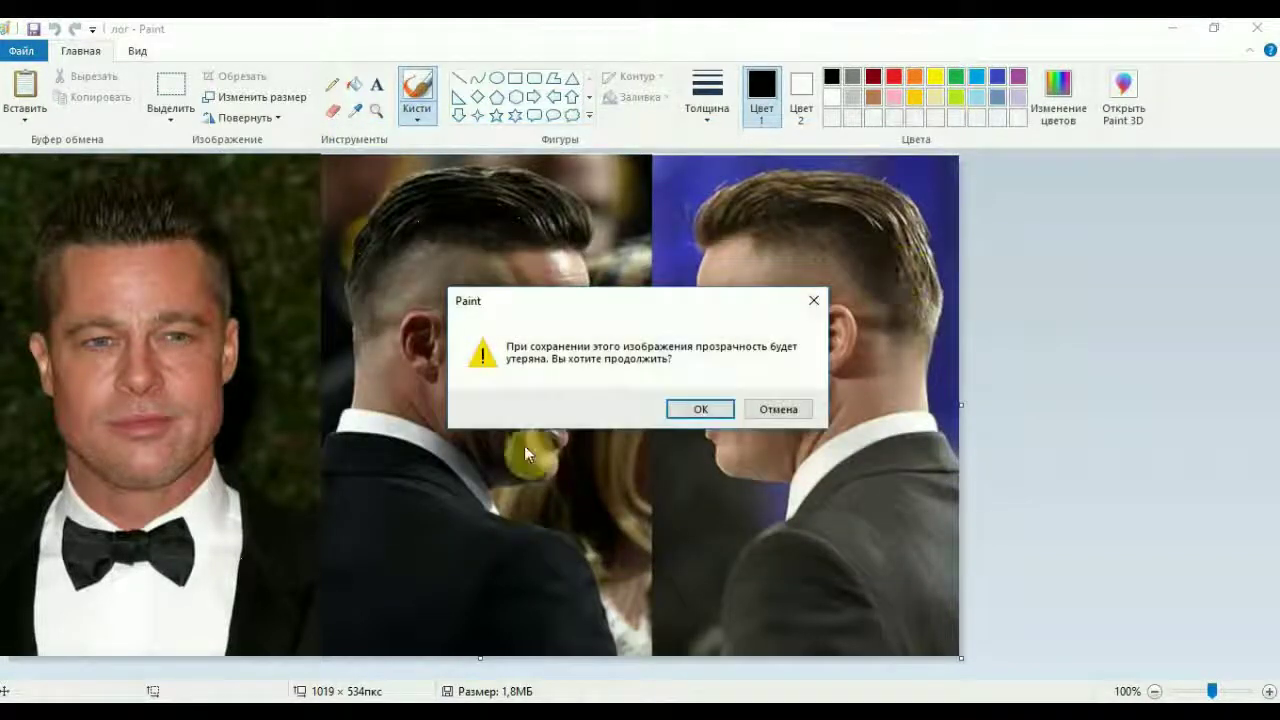
click(705, 409)
click(1259, 31)
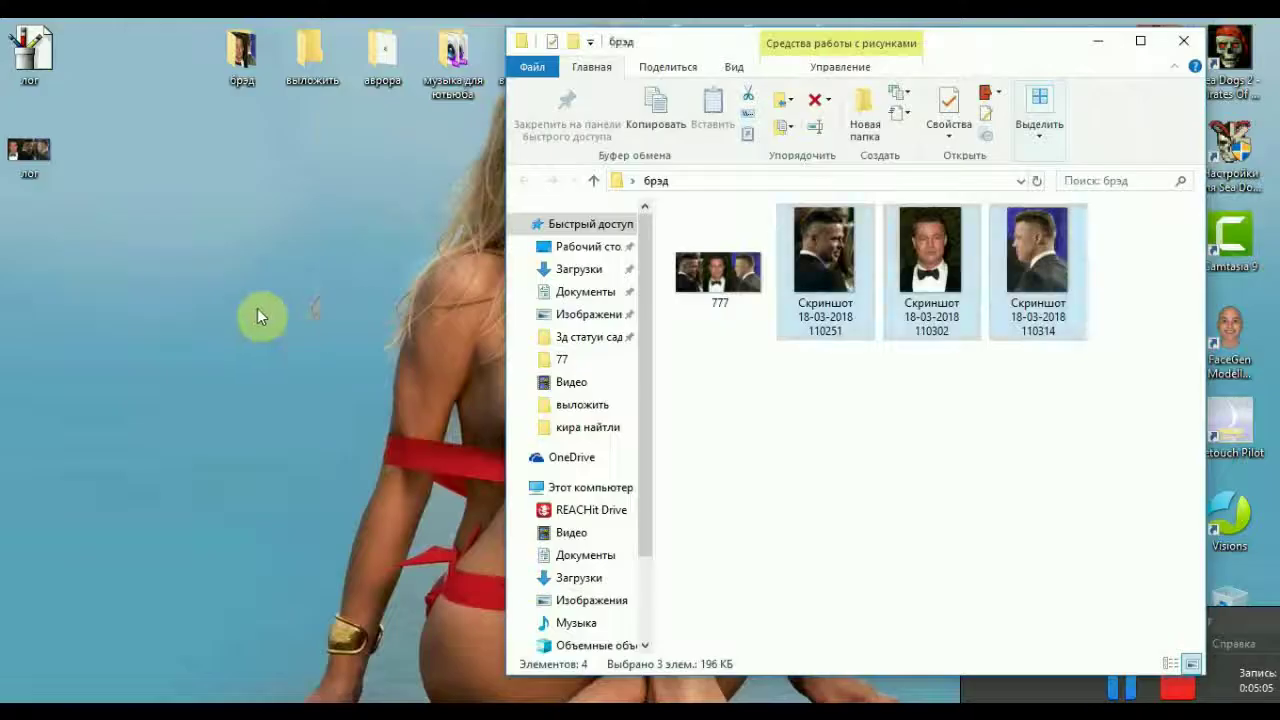
Delete the WMF version of "лог" from the desktop and close the "брэд" folder window
click(40, 58)
right_click(40, 58)
click(177, 543)
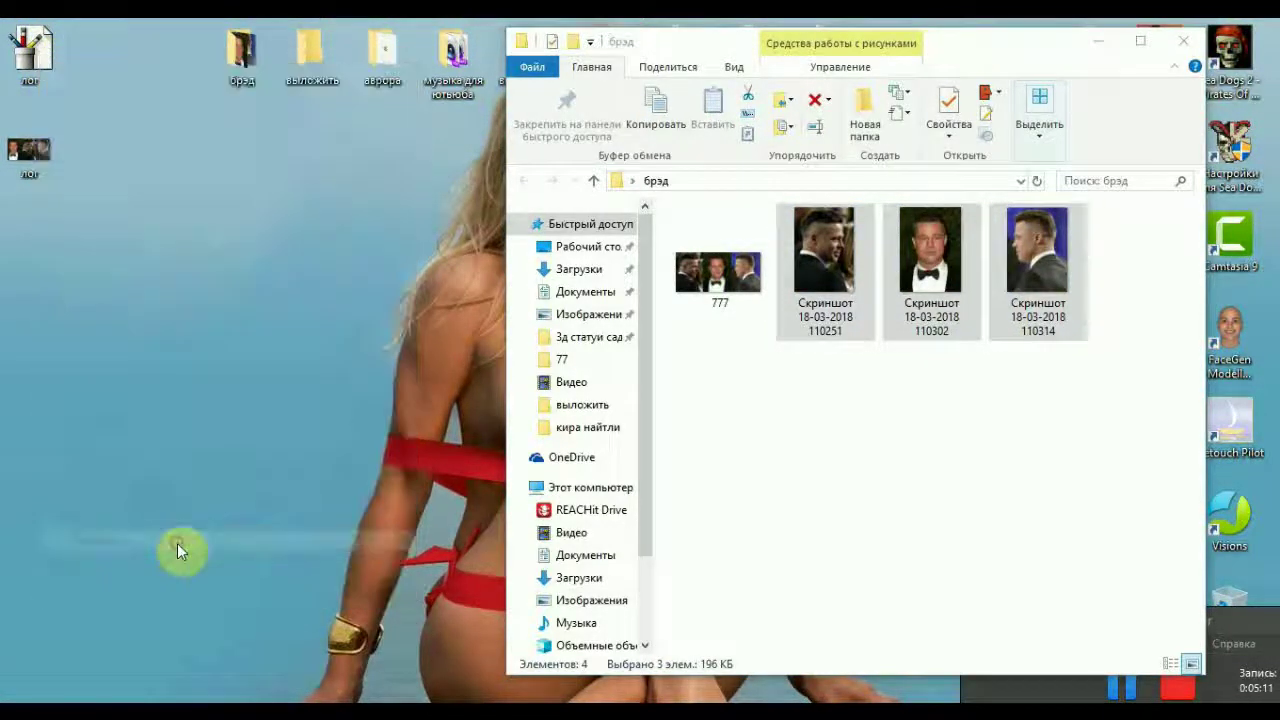
click(1183, 48)
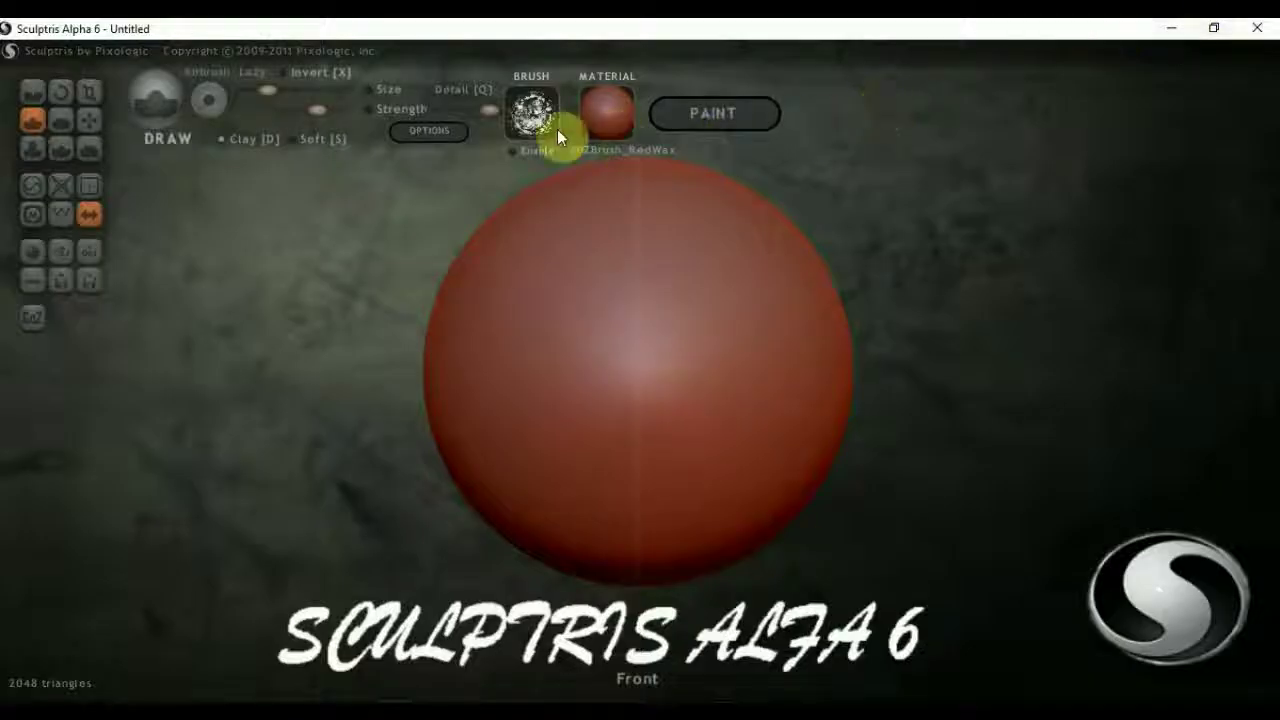
Switch to Sculptris and load the "лог" image from the desktop as the sculpting background
click(443, 134)
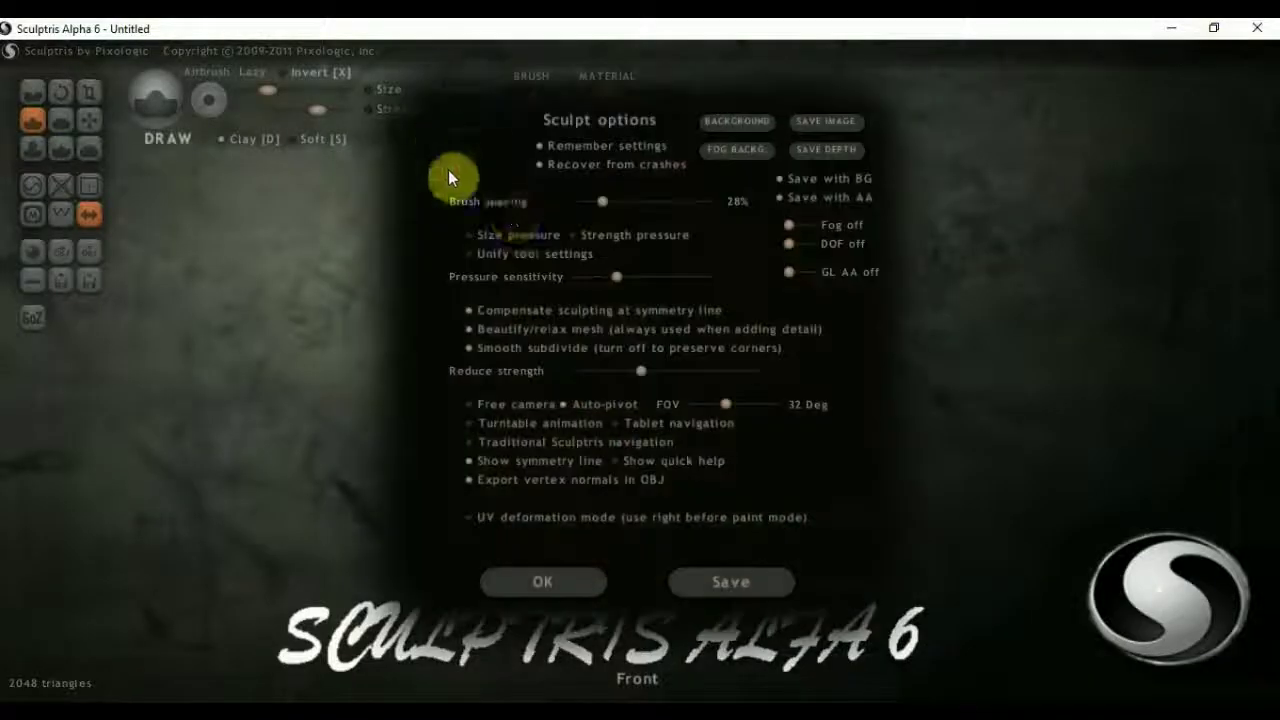
click(728, 124)
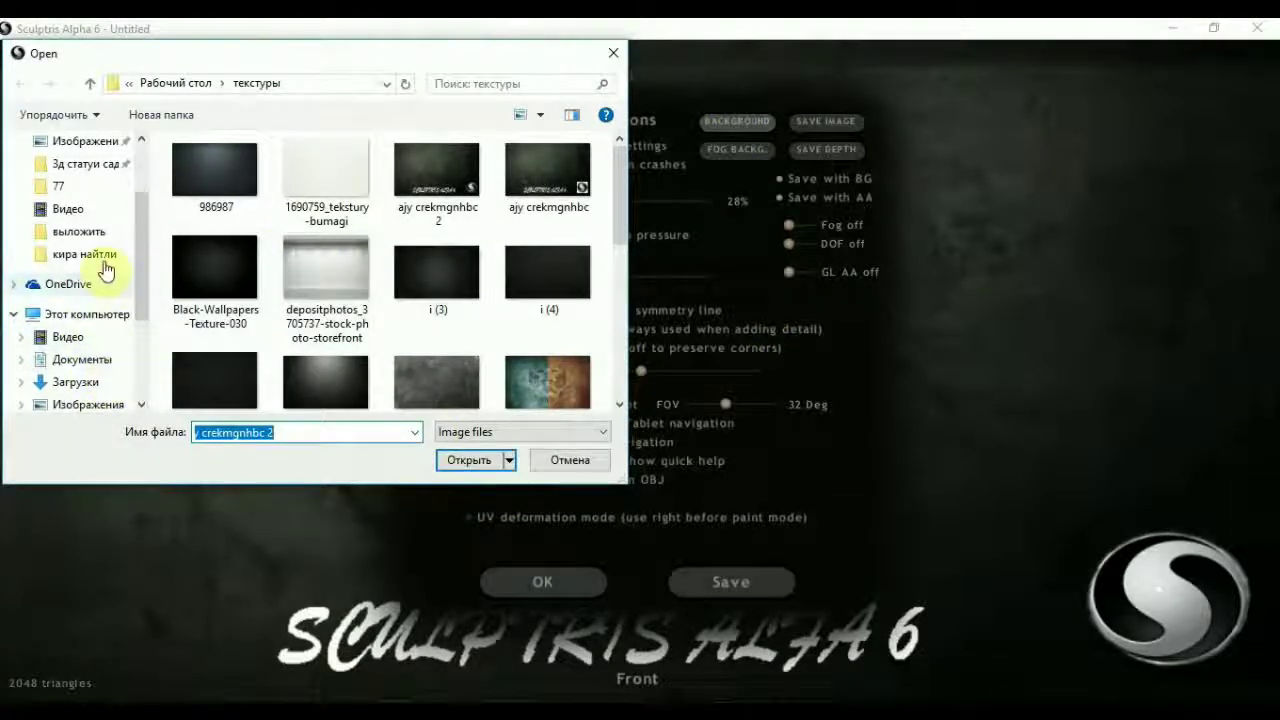
scroll(104, 330, down, 1)
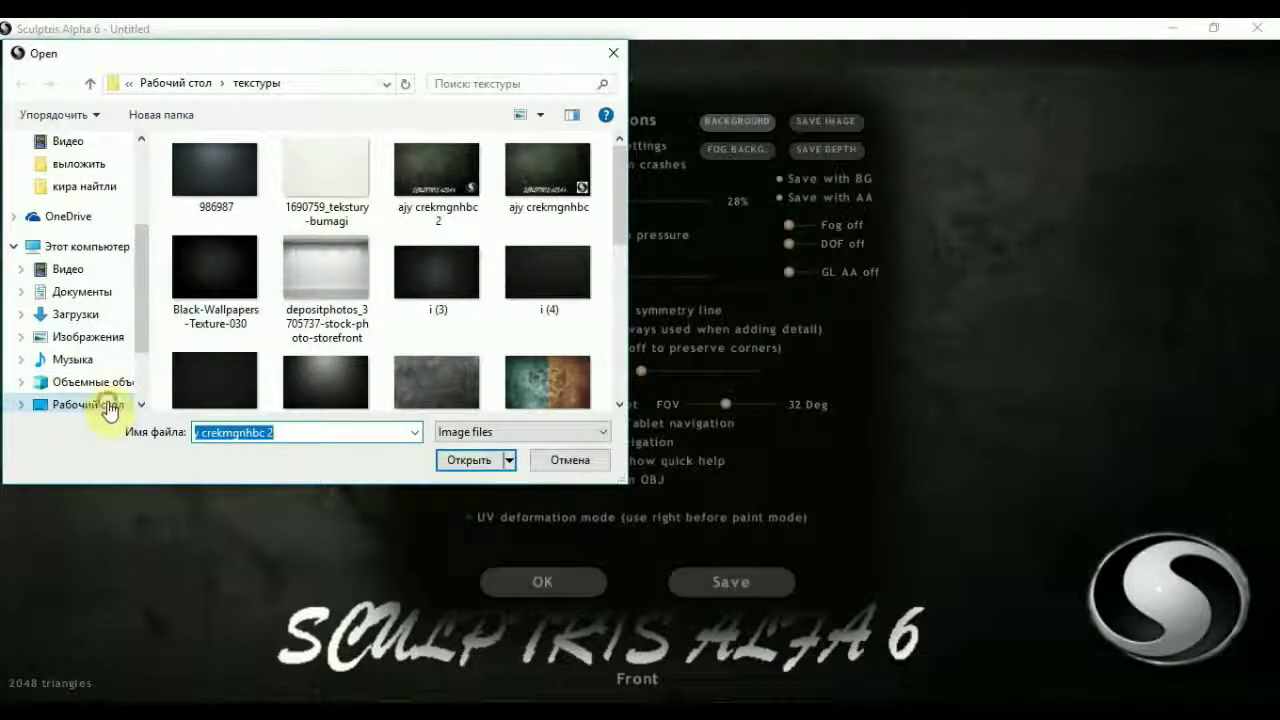
click(88, 404)
scroll(471, 349, down, 3)
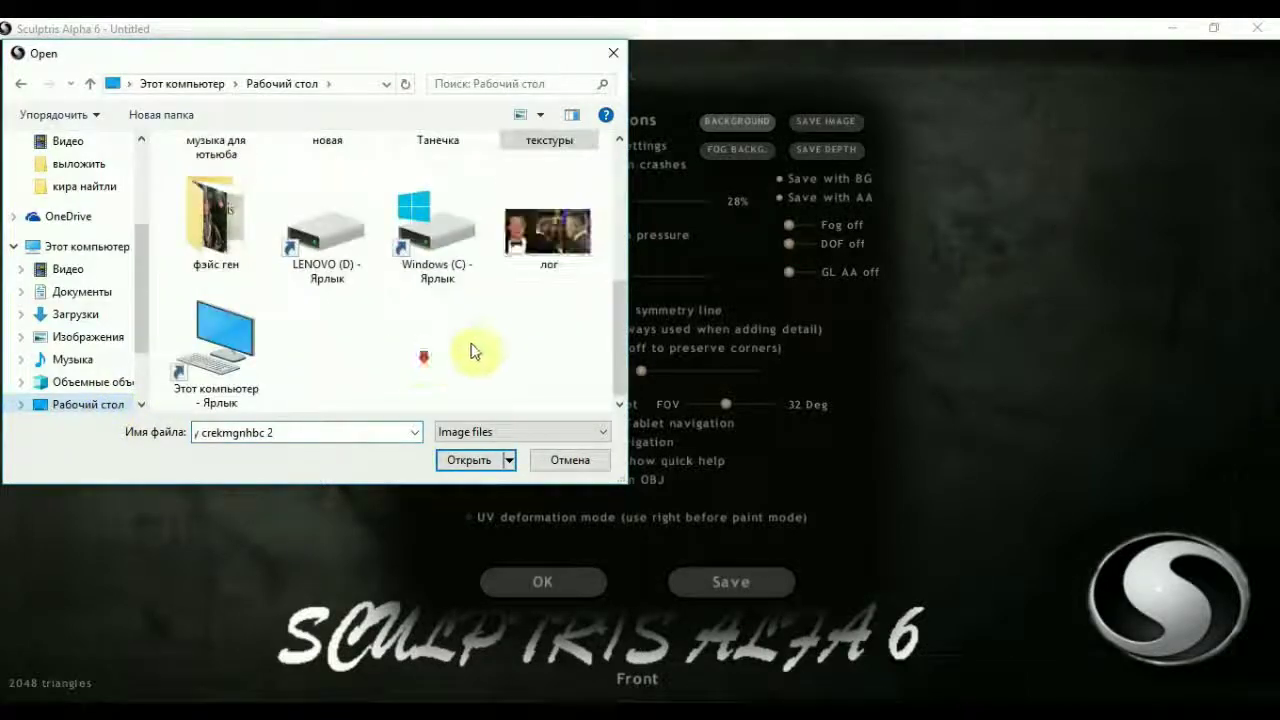
click(540, 238)
click(470, 459)
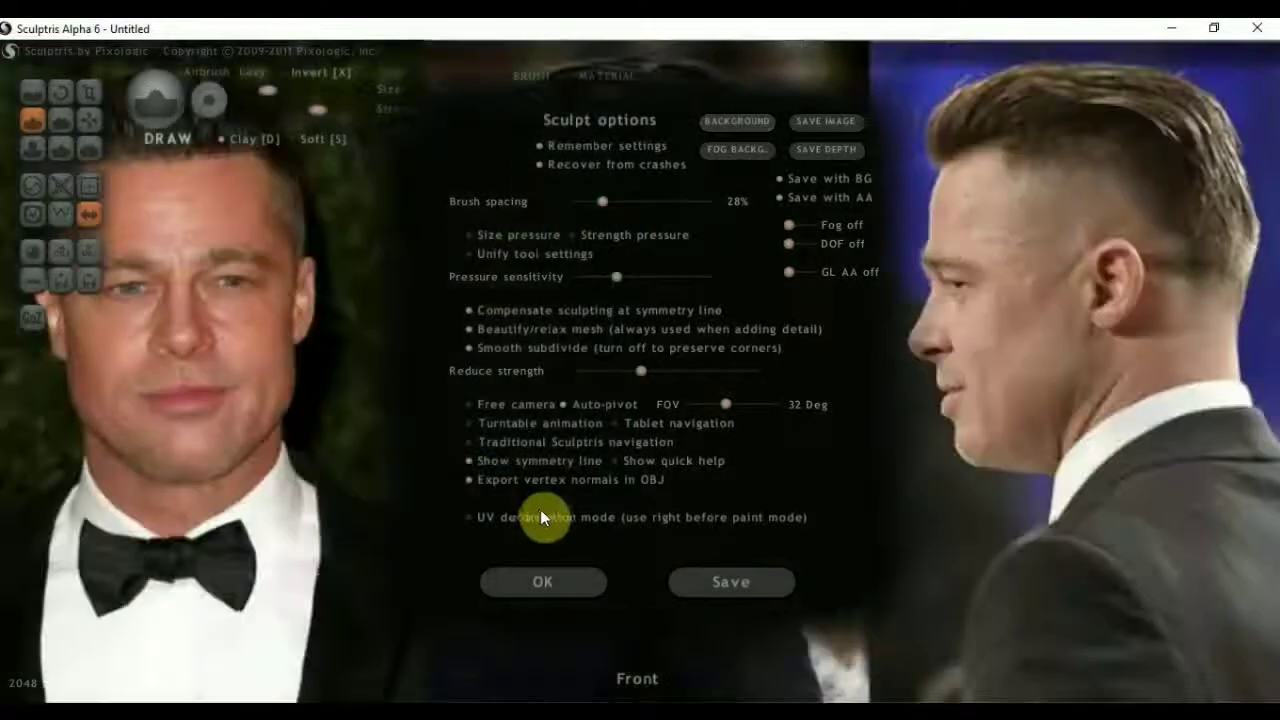
click(541, 581)
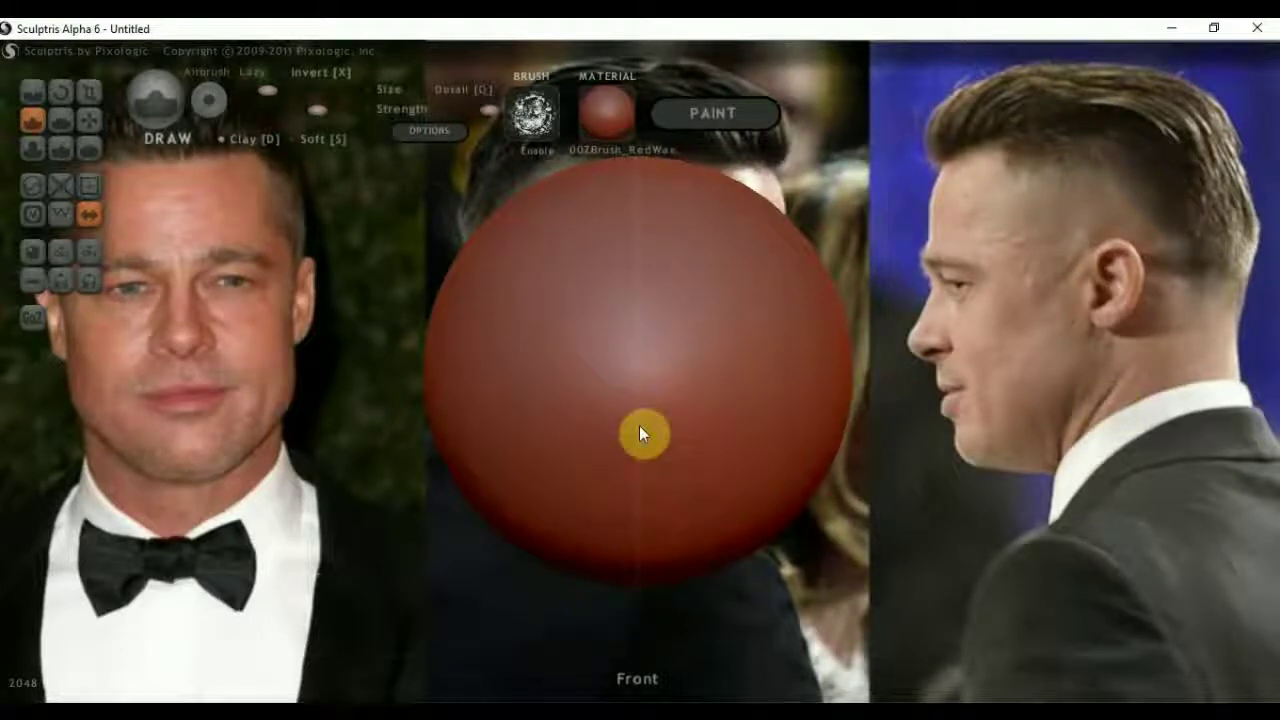
Compare the sphere at different zoom levels with the heads in the background reference image
scroll(658, 414, down, 6)
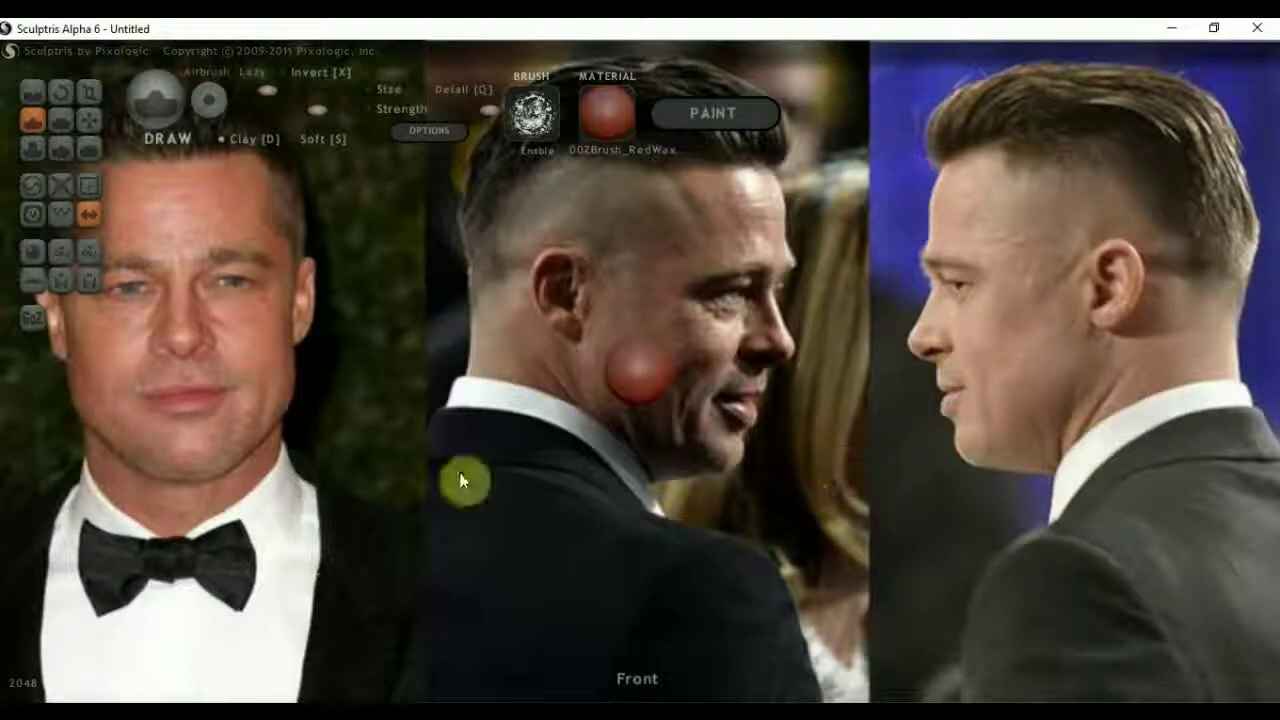
scroll(666, 372, up, 6)
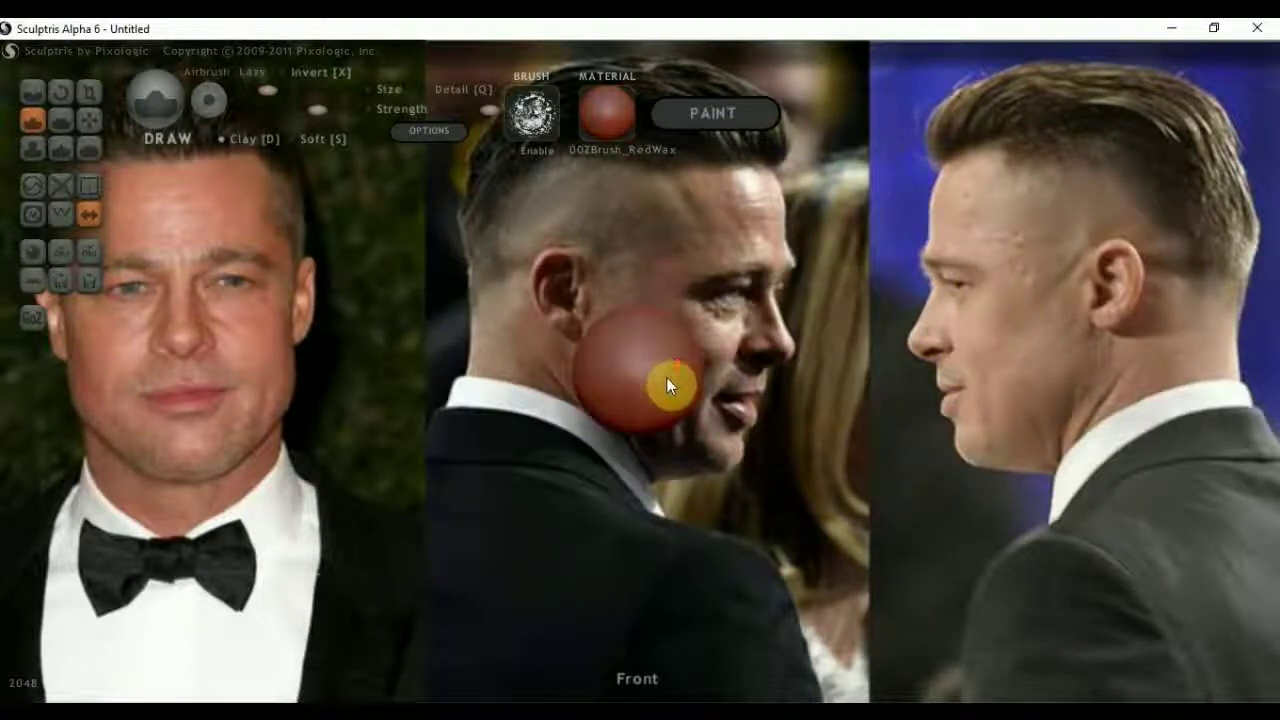
scroll(676, 370, down, 3)
scroll(676, 370, up, 4)
scroll(676, 370, down, 2)
scroll(676, 370, up, 2)
scroll(676, 371, down, 4)
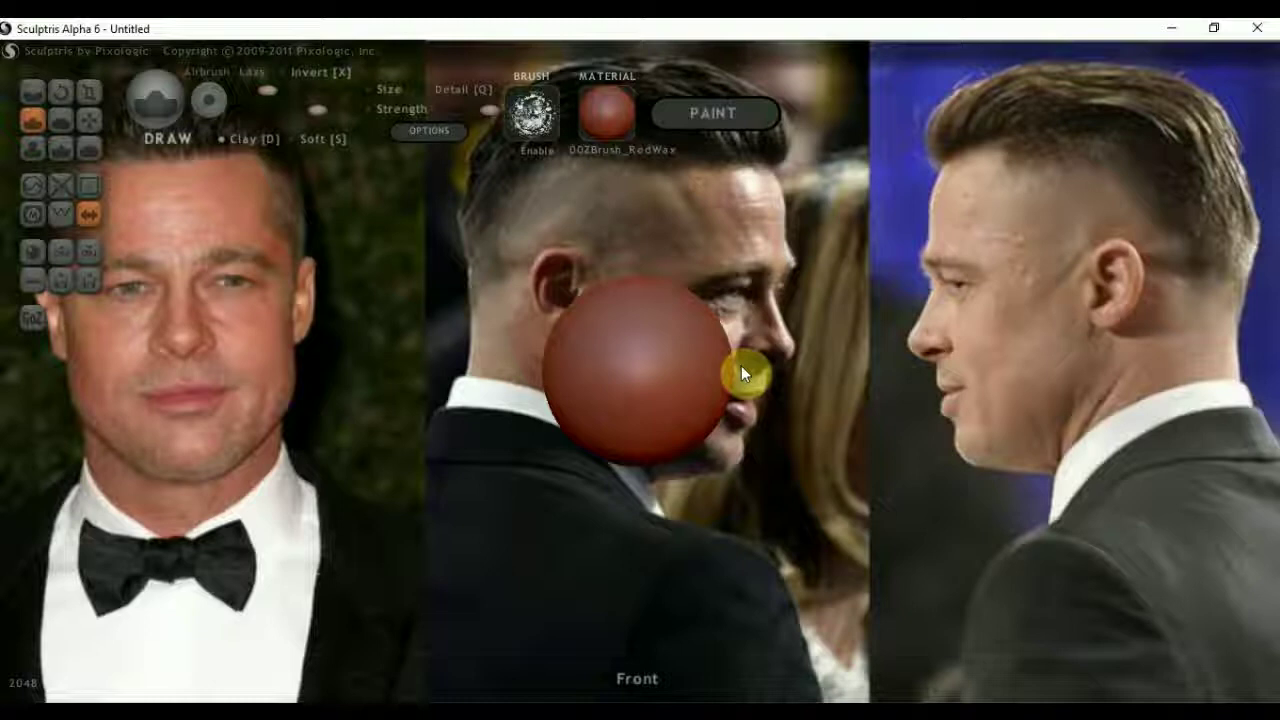
scroll(740, 372, down, 3)
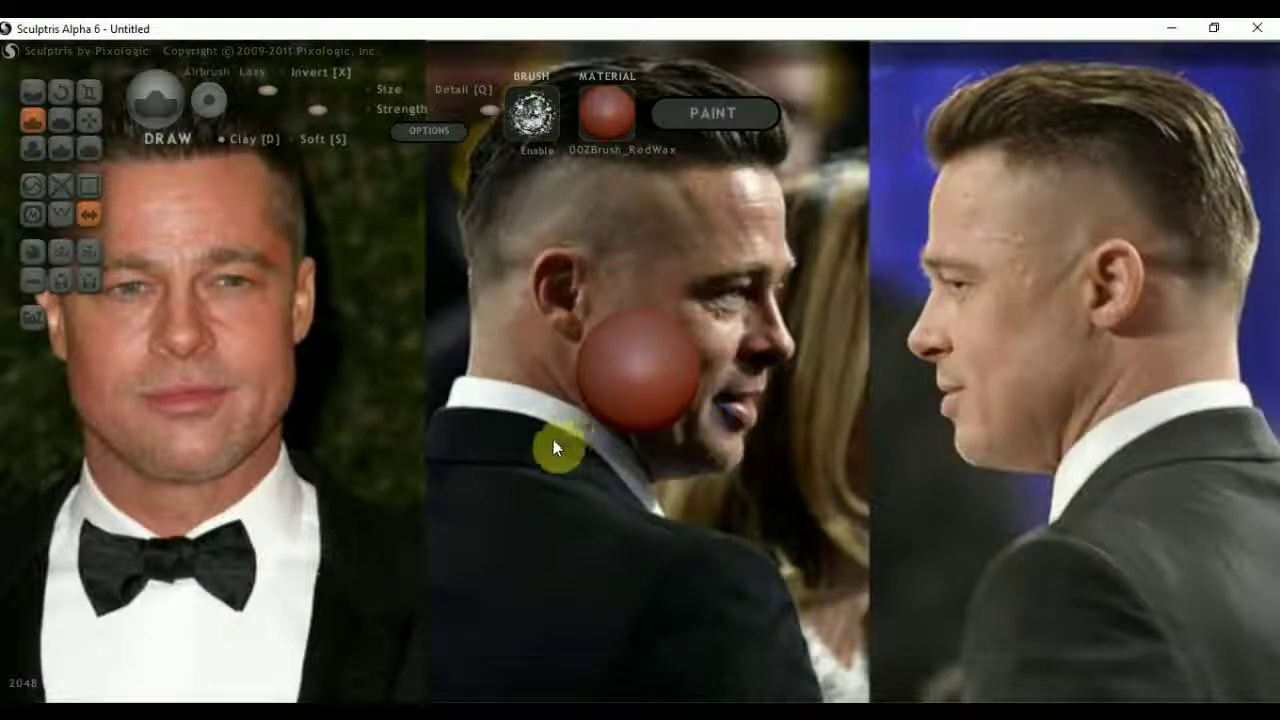
scroll(719, 432, down, 3)
scroll(719, 432, up, 4)
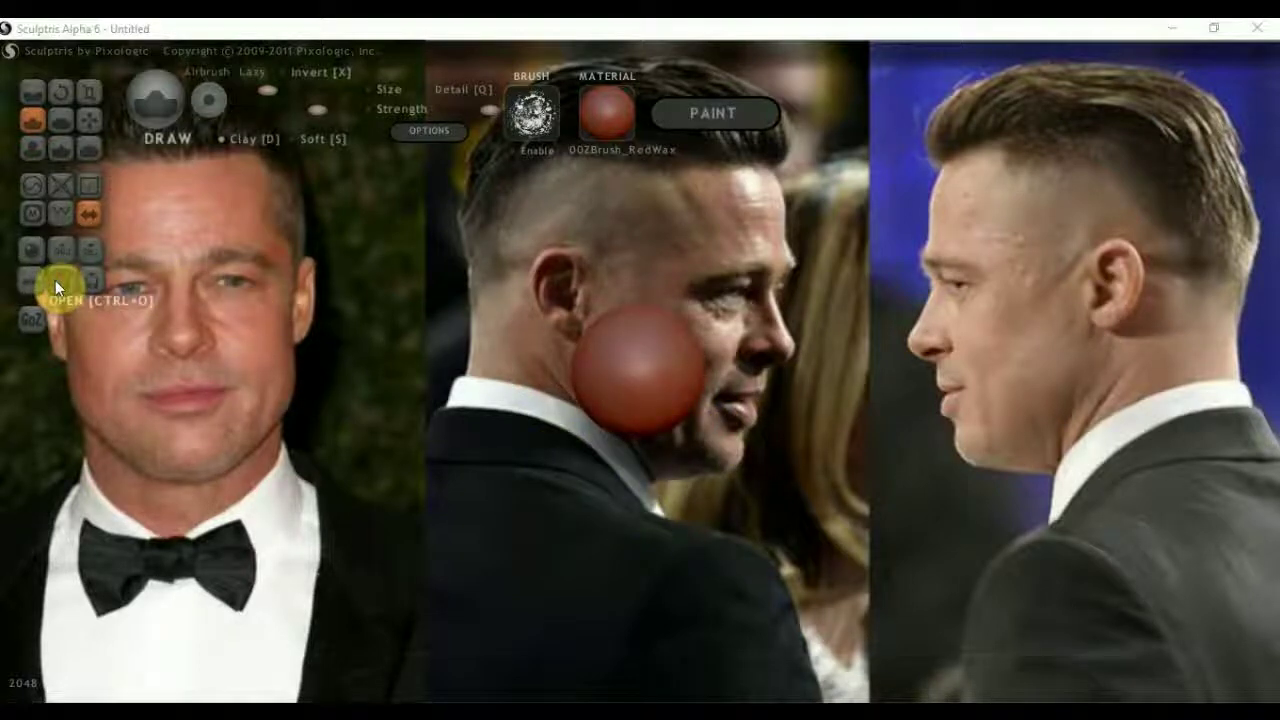
click(57, 281)
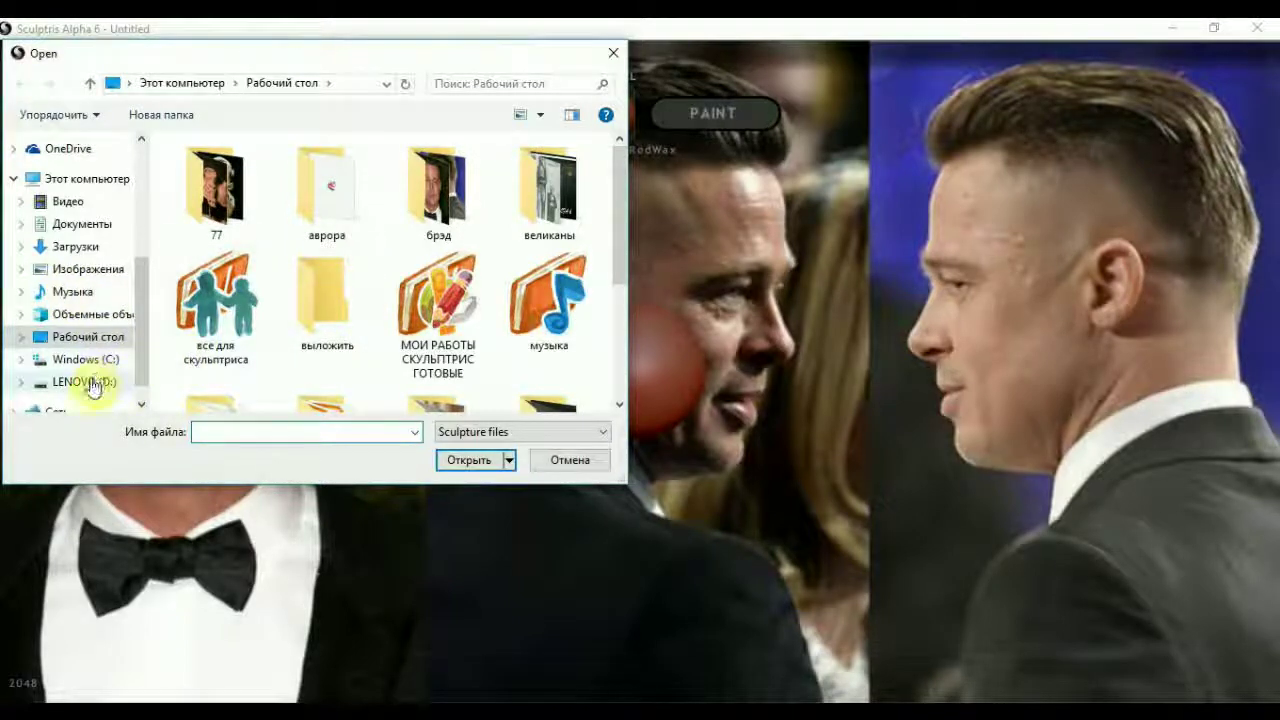
click(86, 382)
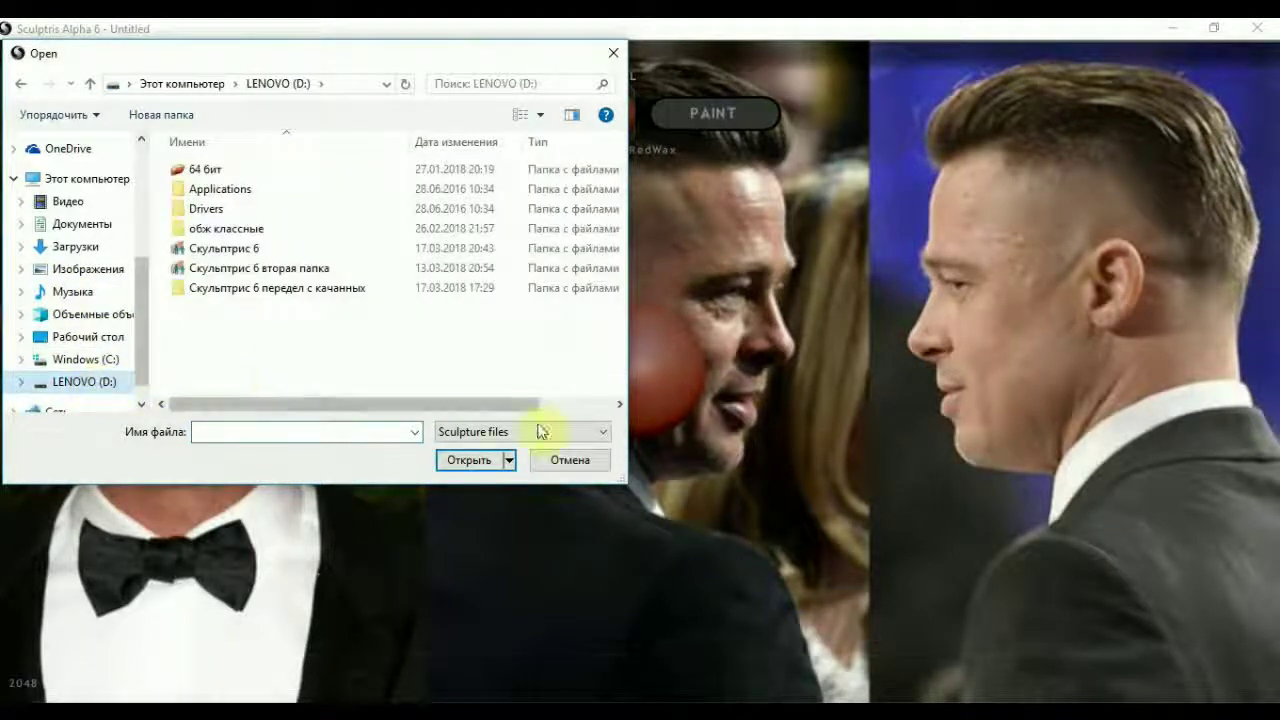
click(572, 459)
Open "брэд пит 6.sc1" from the "ПРОЭКТЫ скульптрис\брэд пит" folder on drive C as a new scene
click(60, 286)
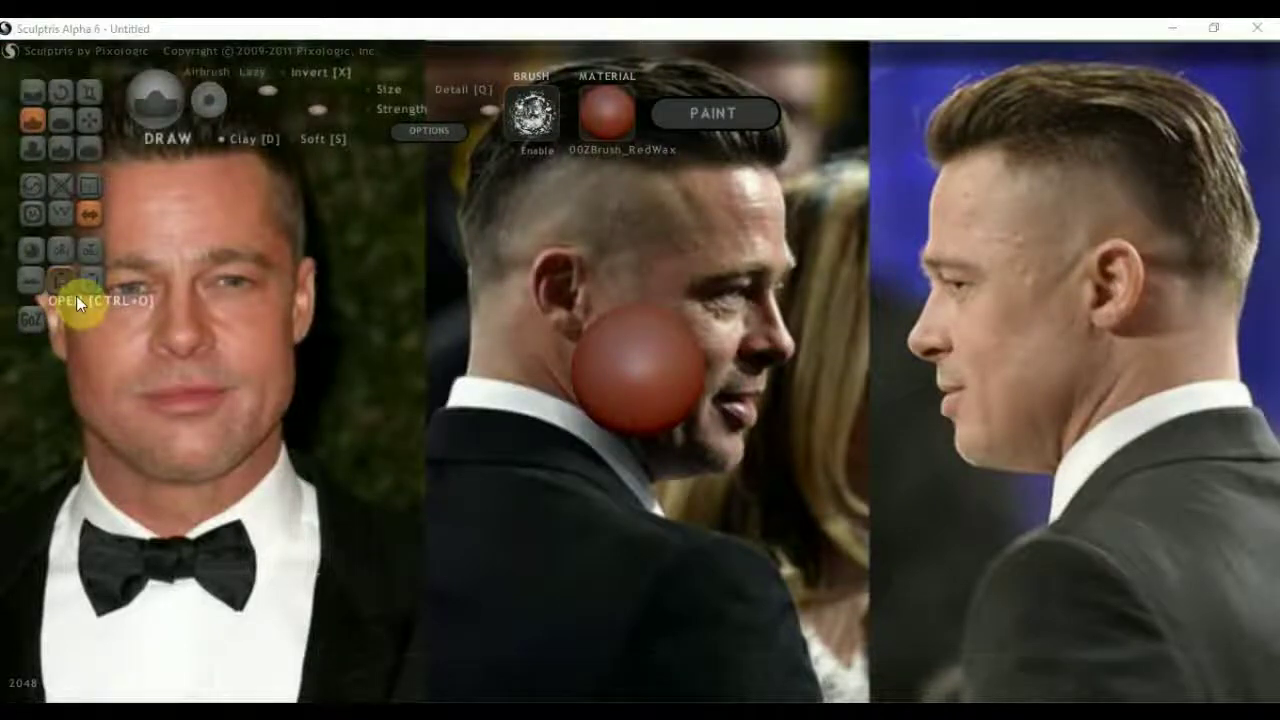
click(90, 361)
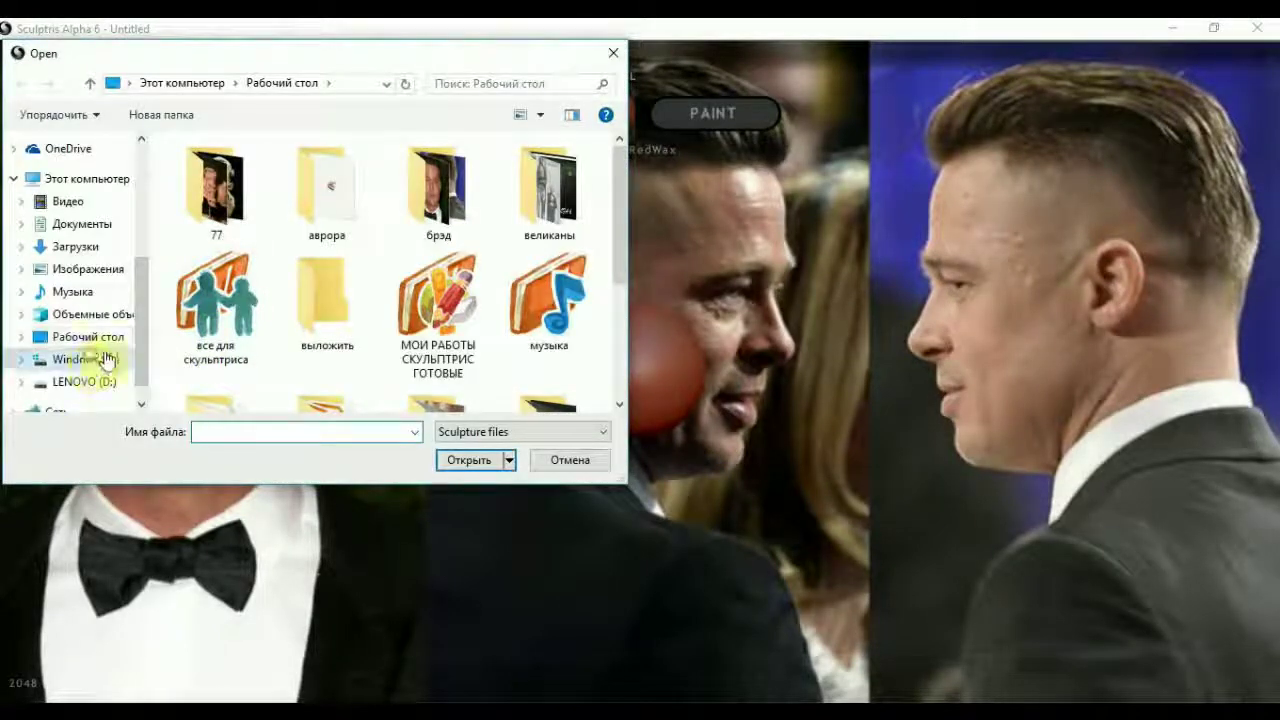
scroll(290, 315, down, 5)
double_click(266, 307)
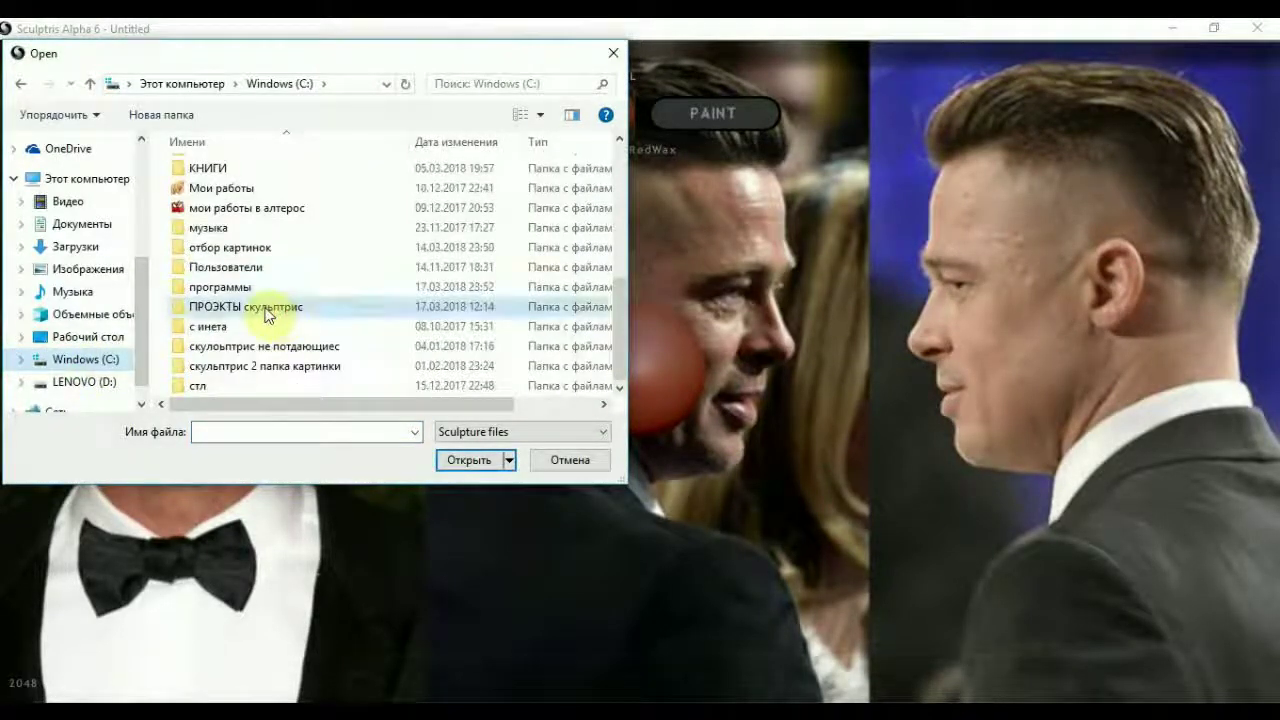
scroll(268, 314, down, 3)
scroll(265, 313, up, 2)
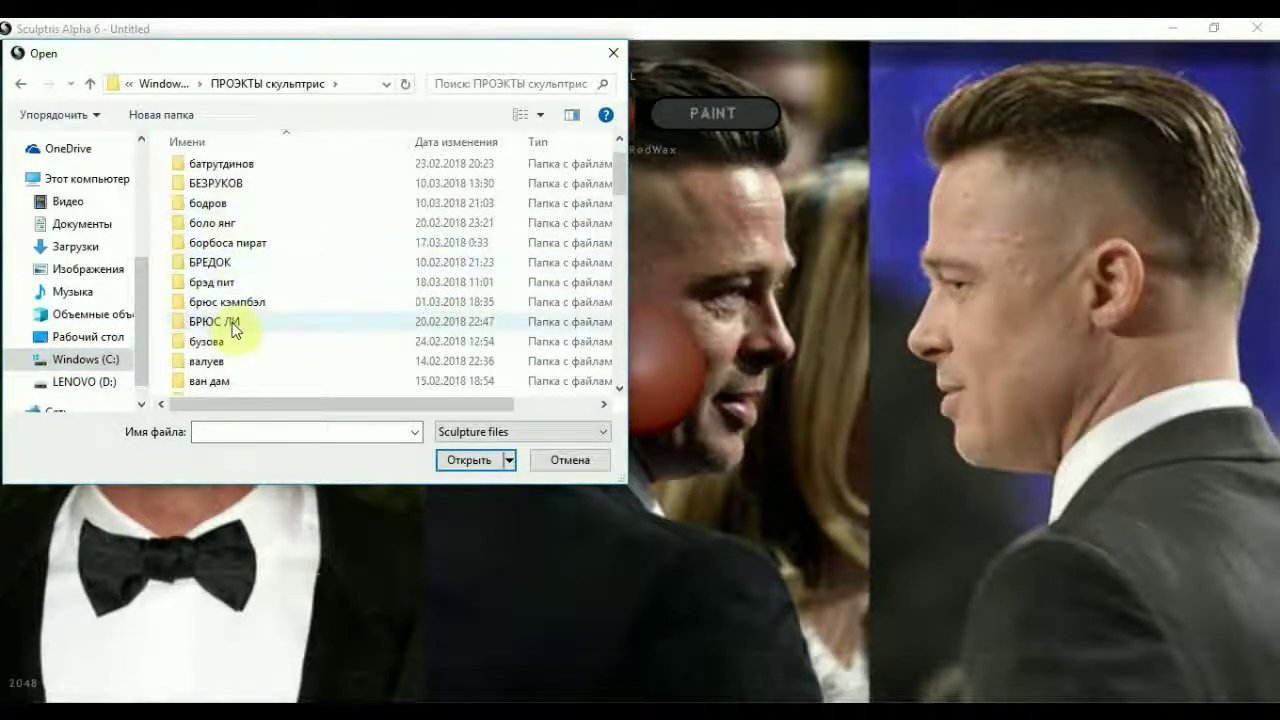
double_click(228, 284)
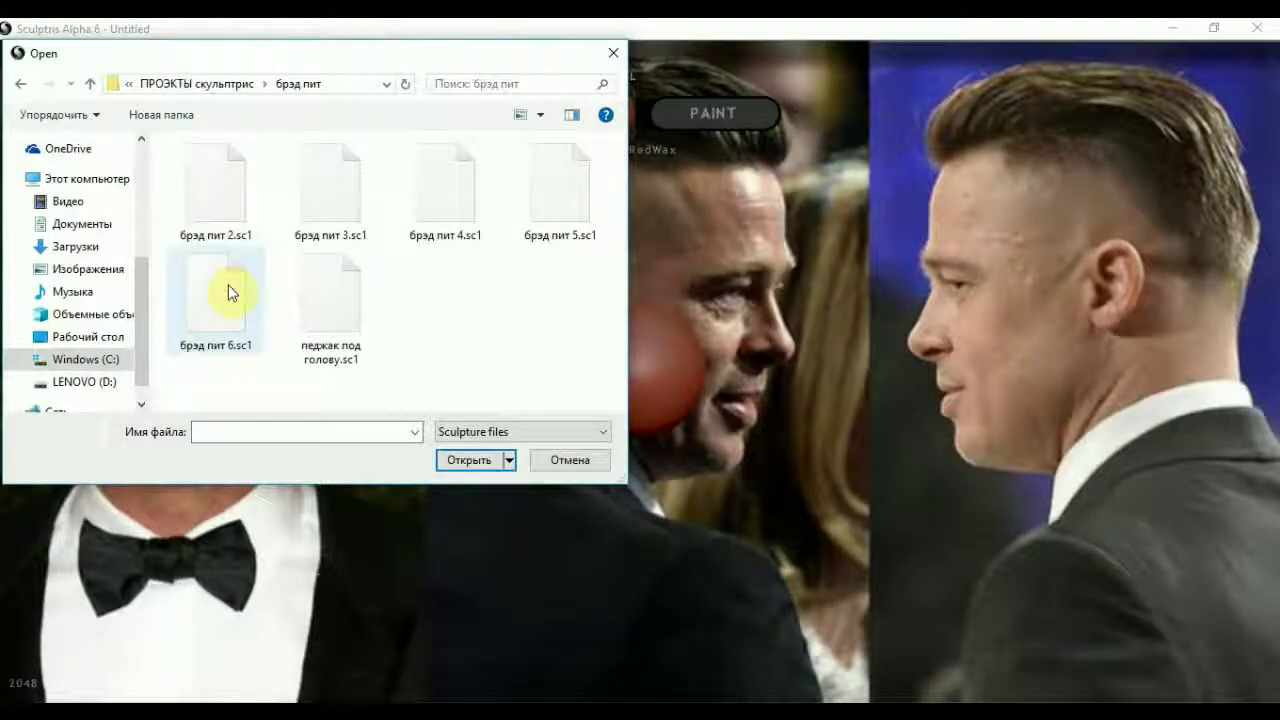
click(224, 290)
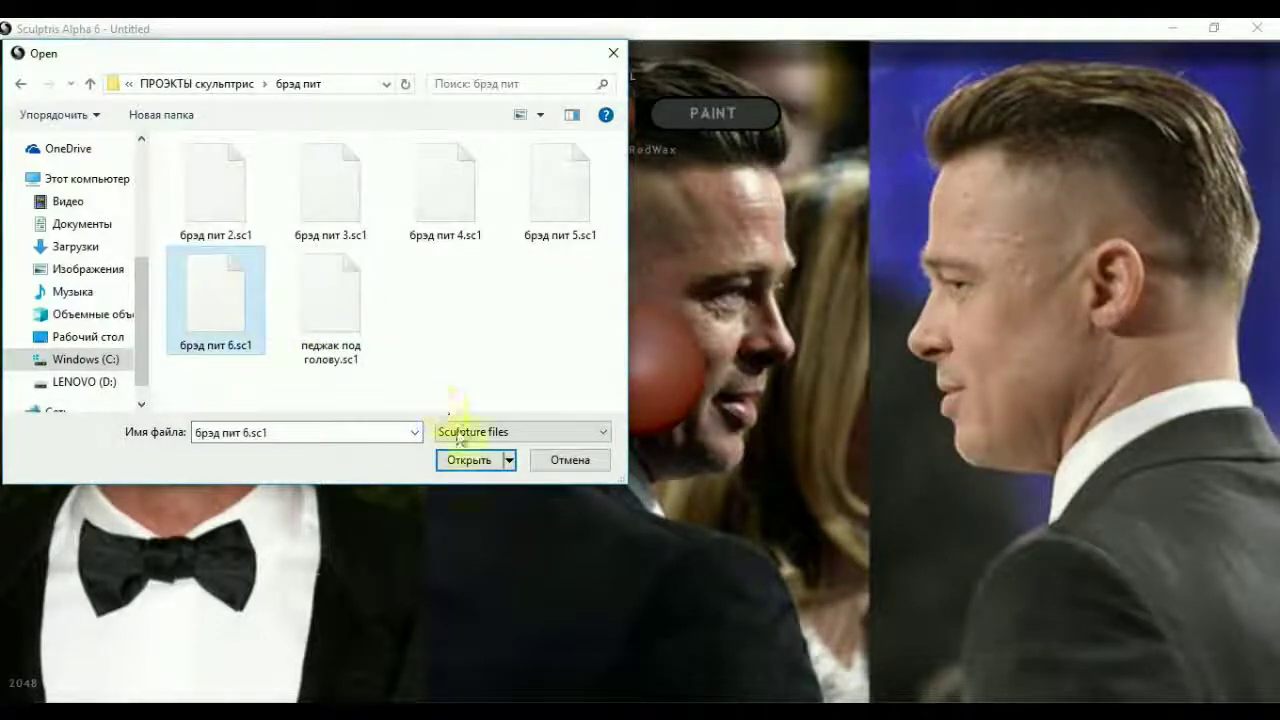
click(481, 459)
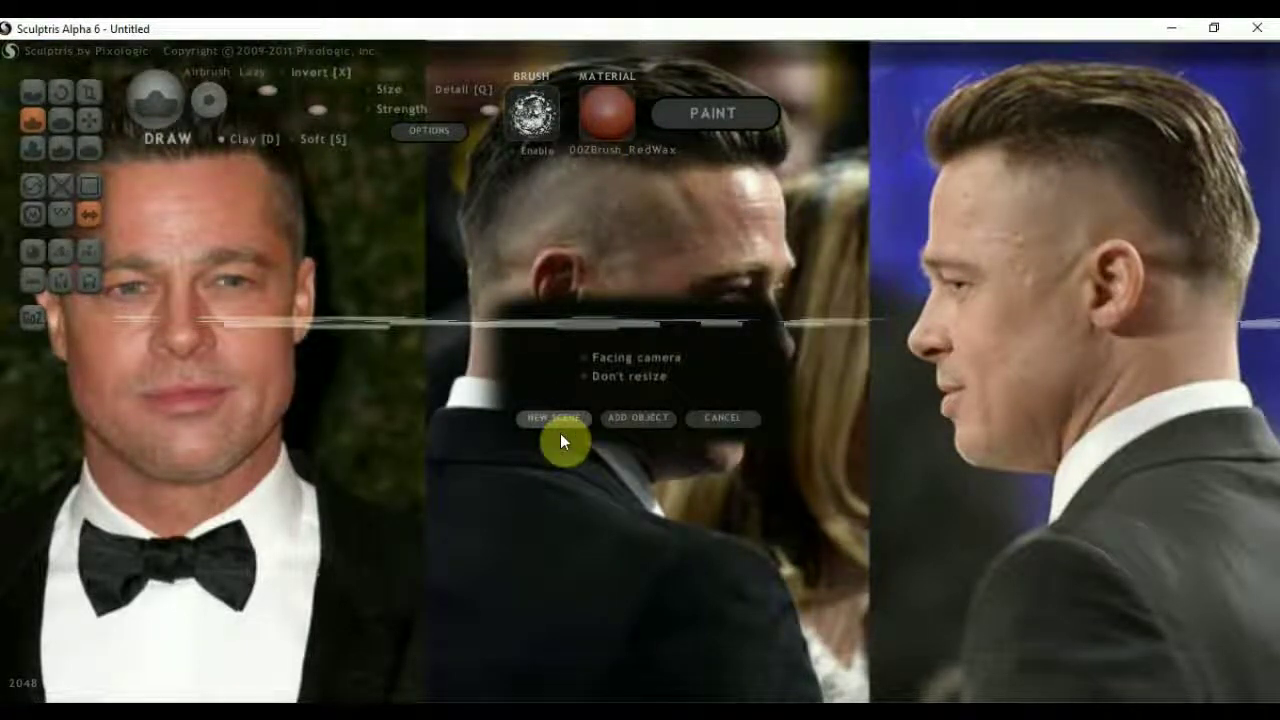
click(558, 433)
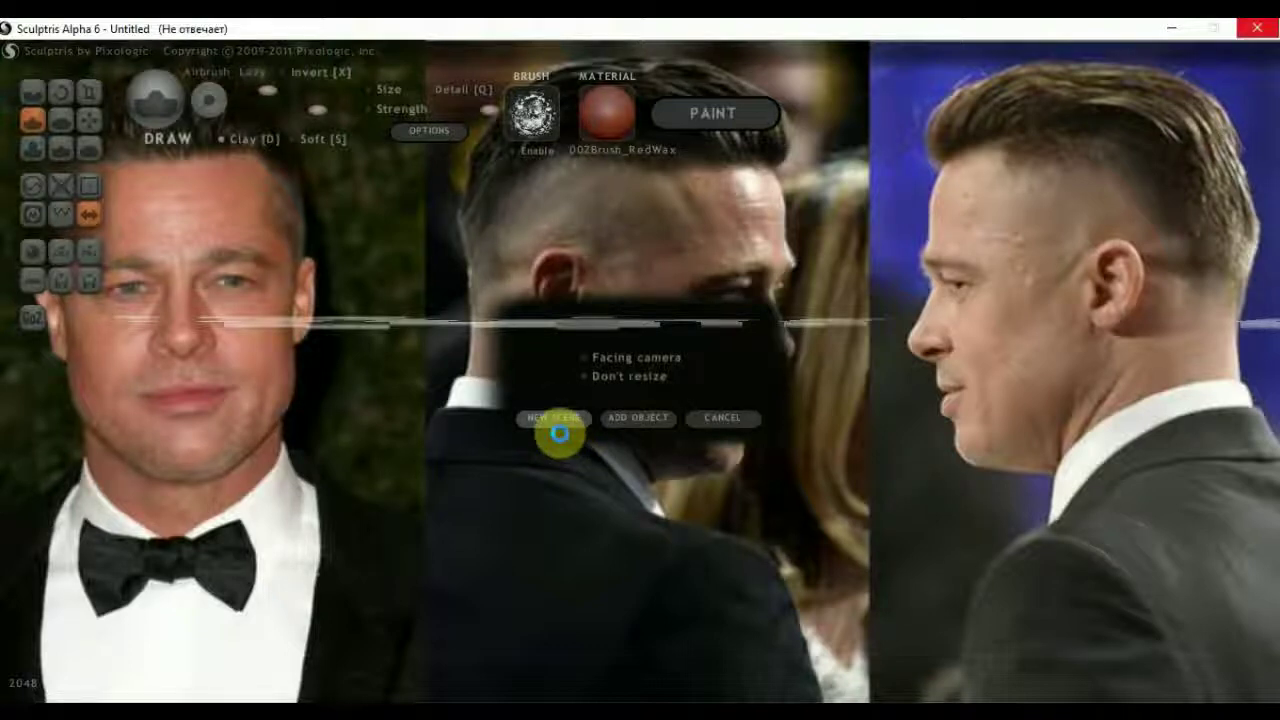
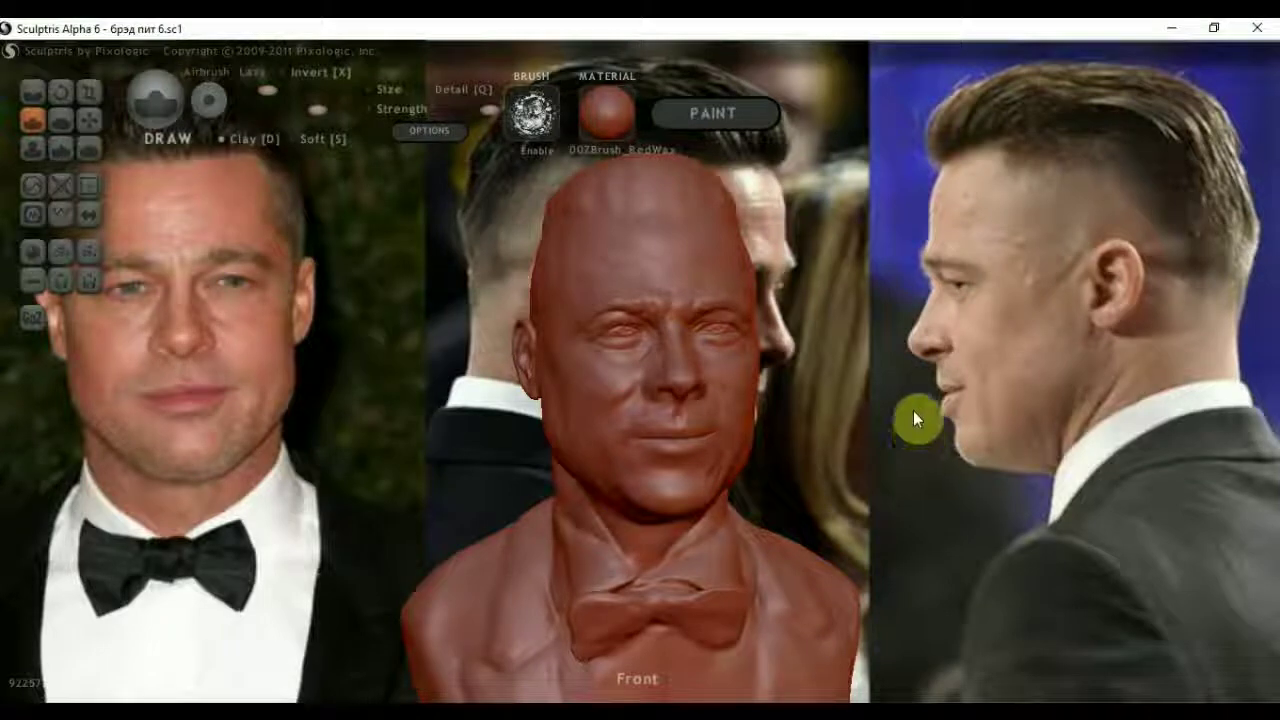
Examine the bust from the front and in profile, comparing its head size and facial contour with the left-facing profile photo
scroll(914, 409, down, 3)
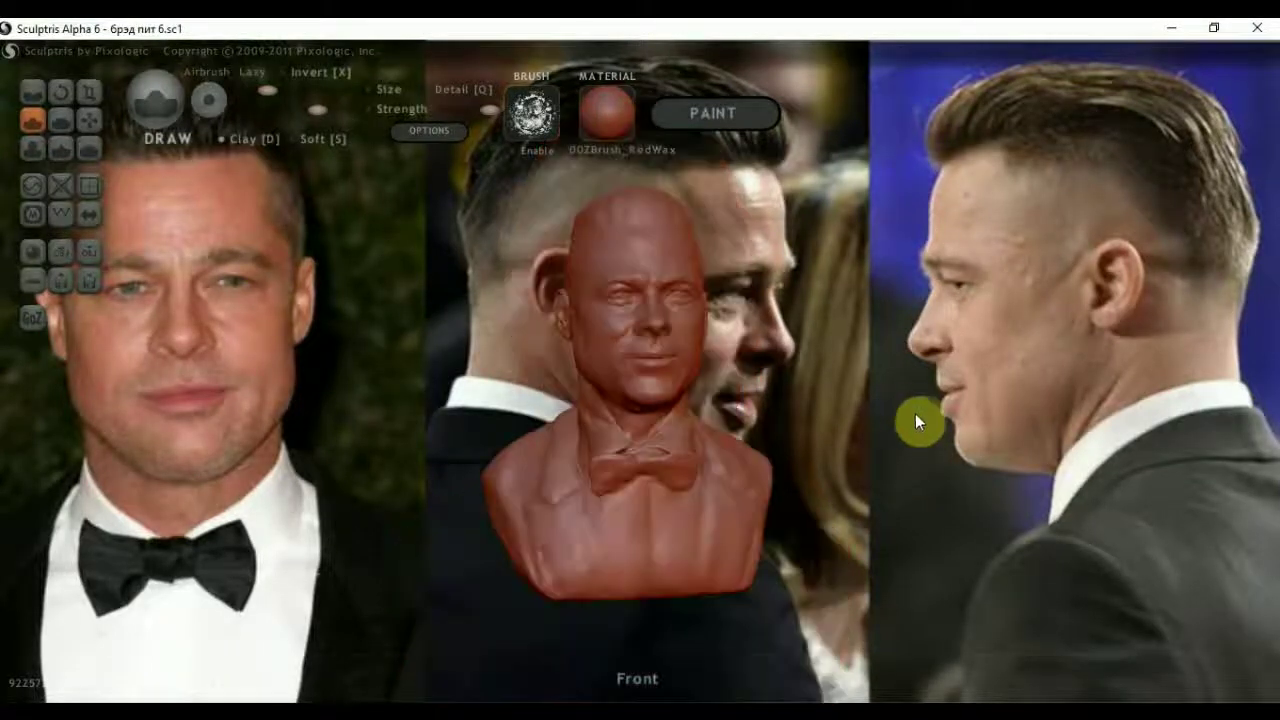
drag(911, 419, 1034, 434)
drag(883, 480, 936, 475)
drag(785, 466, 698, 469)
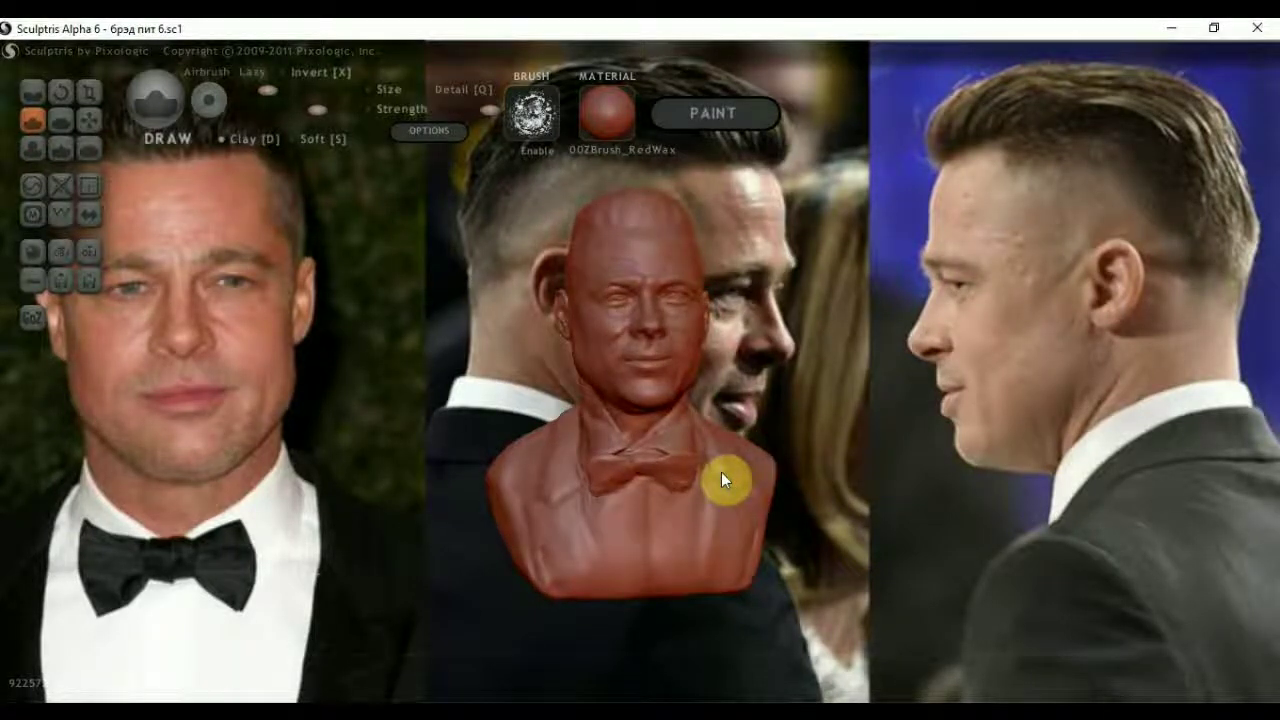
scroll(721, 478, up, 3)
drag(679, 482, 485, 487)
drag(822, 527, 1145, 510)
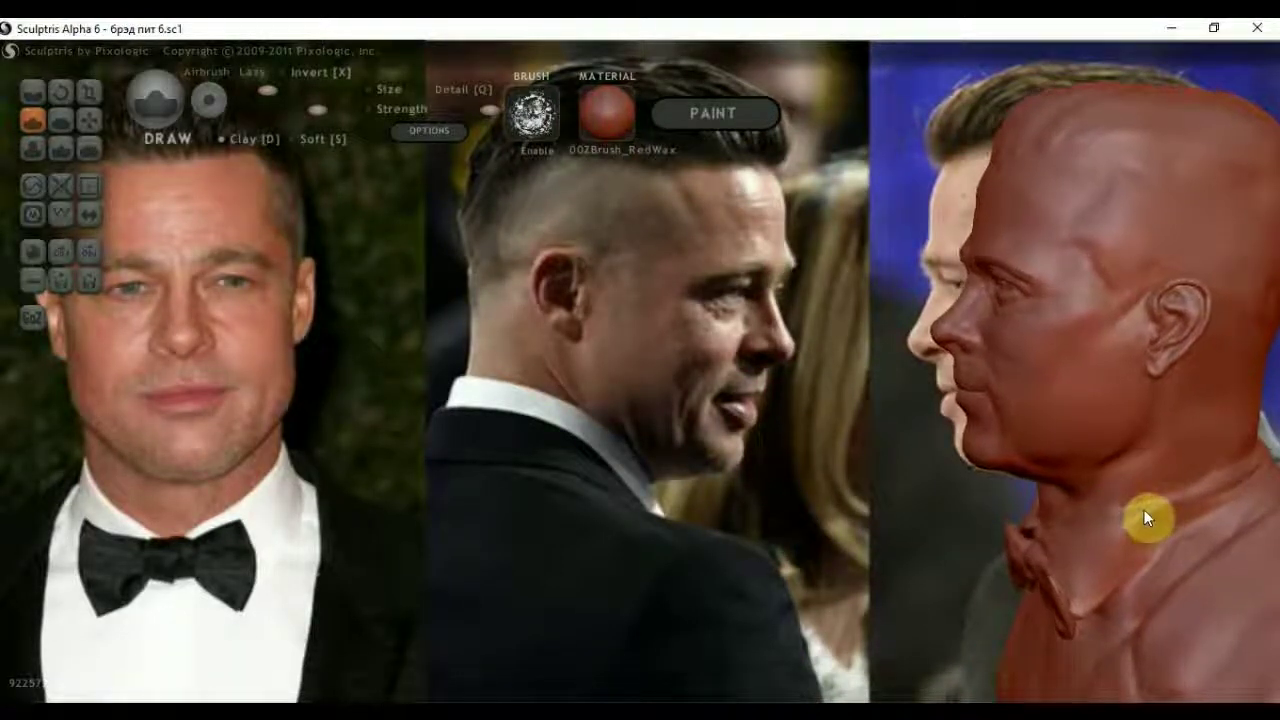
scroll(1144, 510, up, 3)
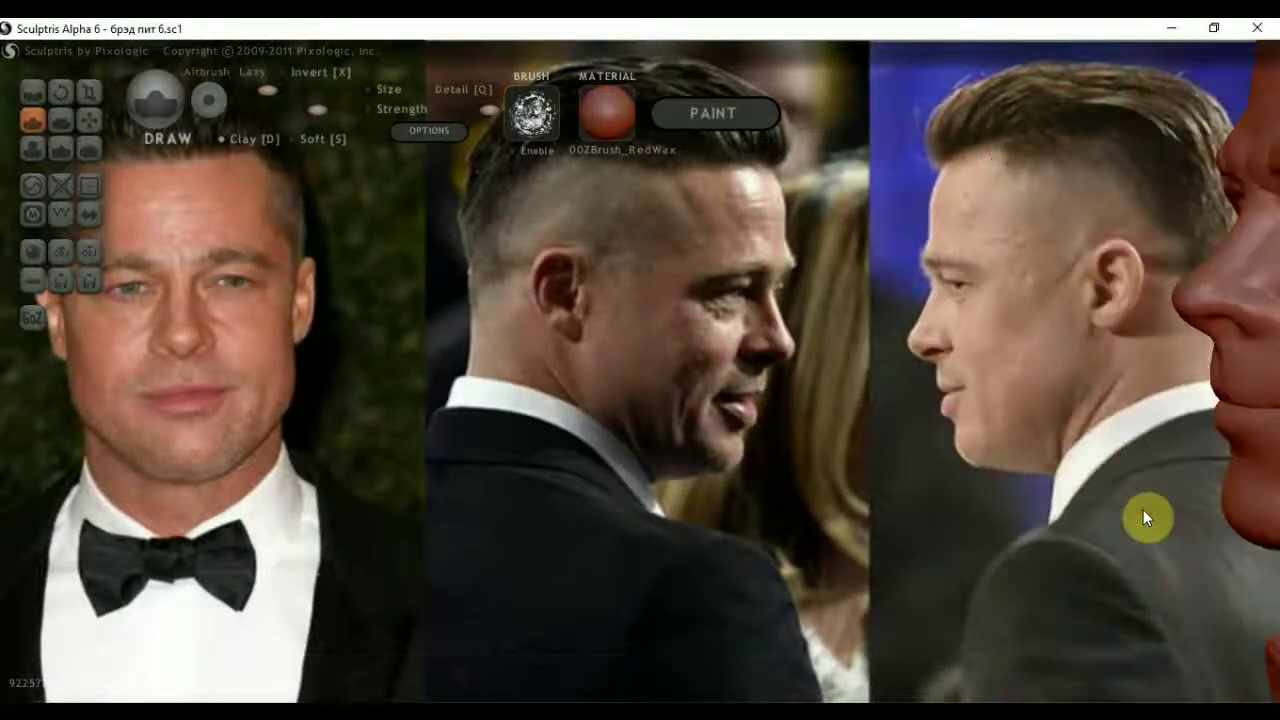
scroll(1185, 511, down, 2)
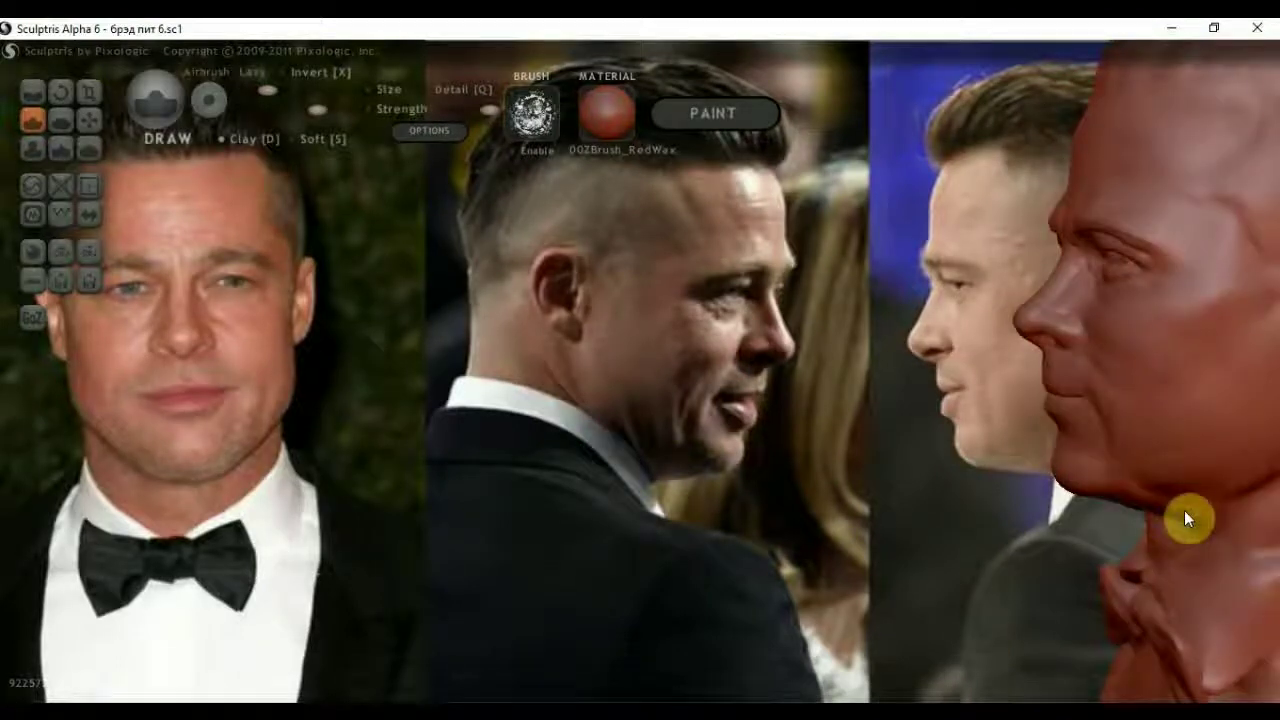
scroll(1184, 511, down, 1)
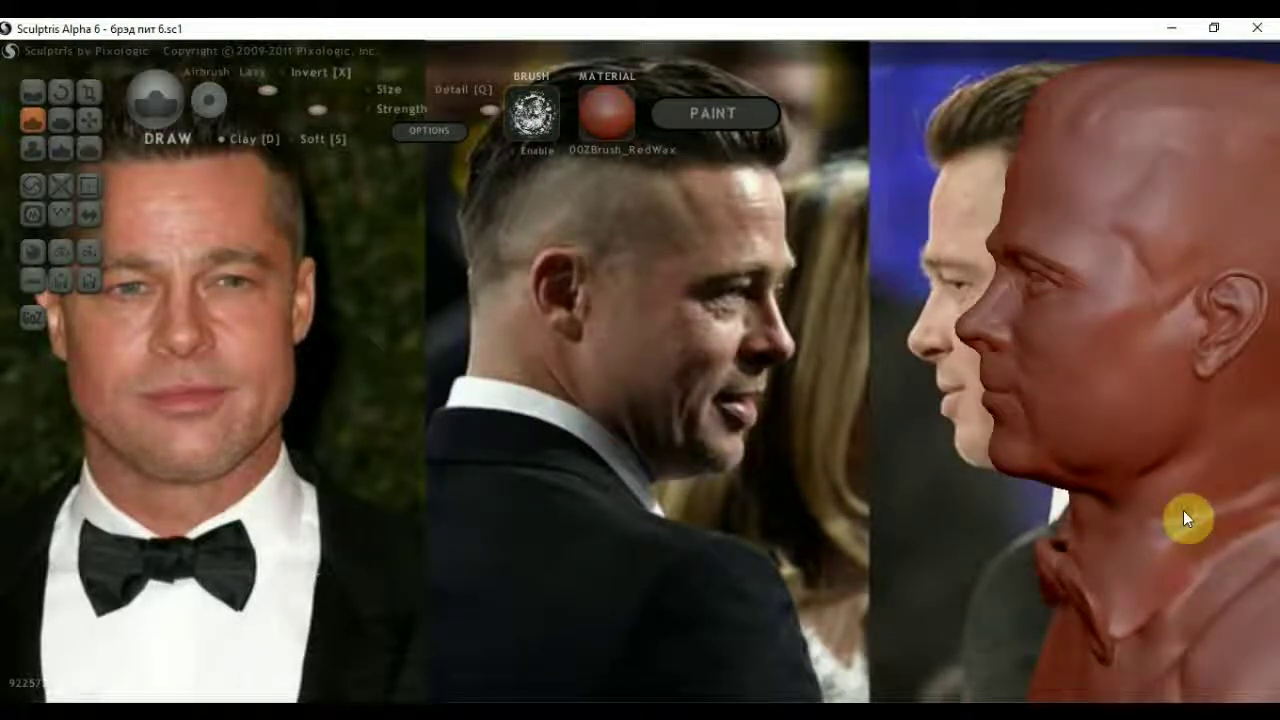
drag(1183, 511, 1159, 513)
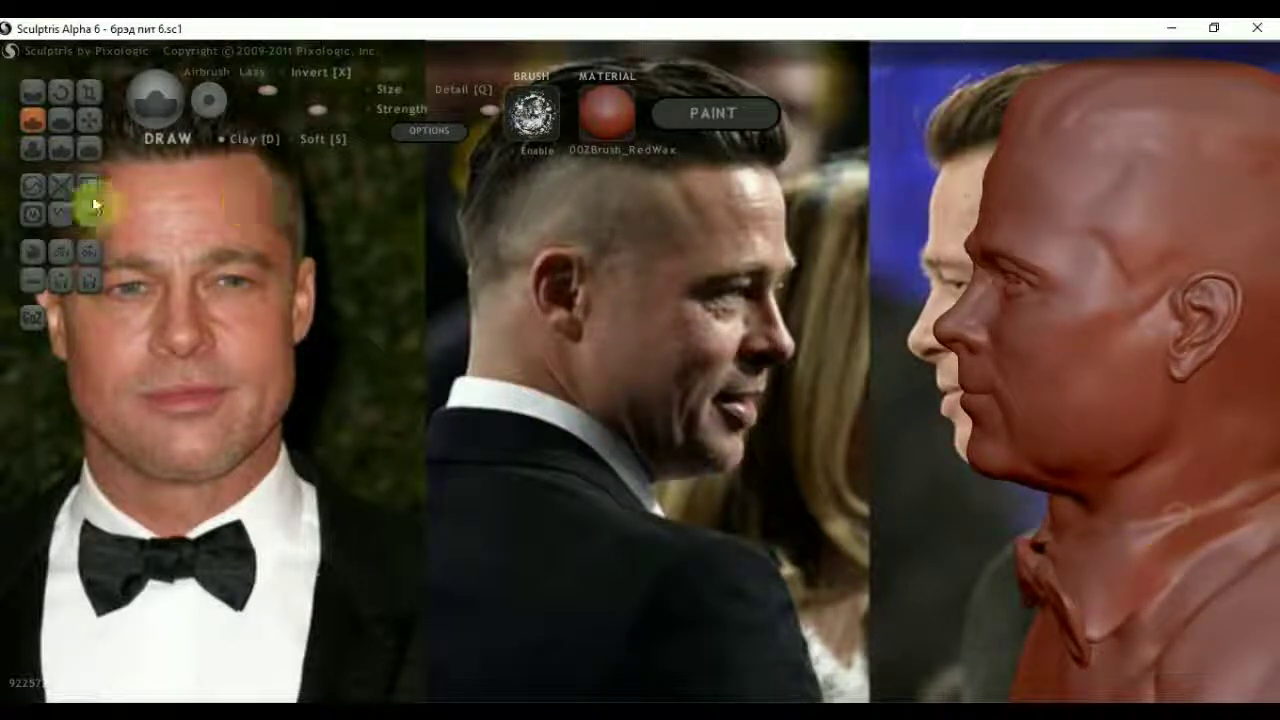
Try to adjust the bridge of the nose in profile with the Grab brush
click(89, 120)
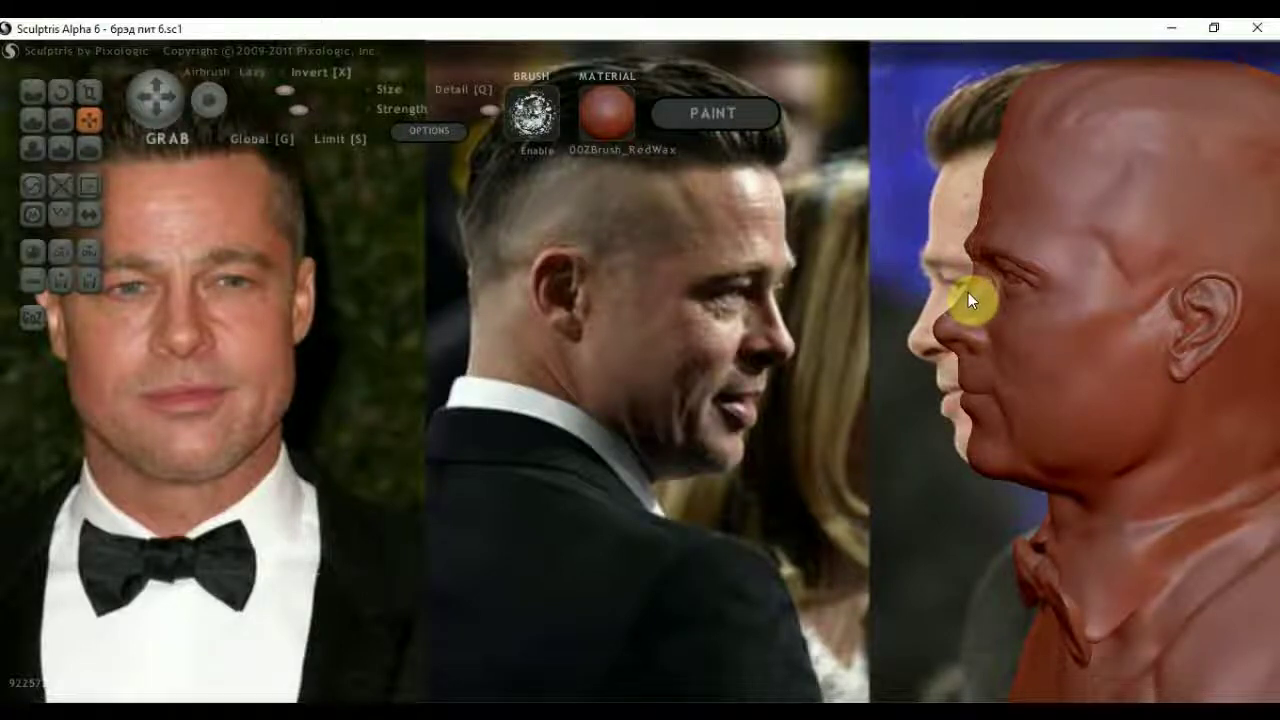
click(965, 290)
click(1026, 708)
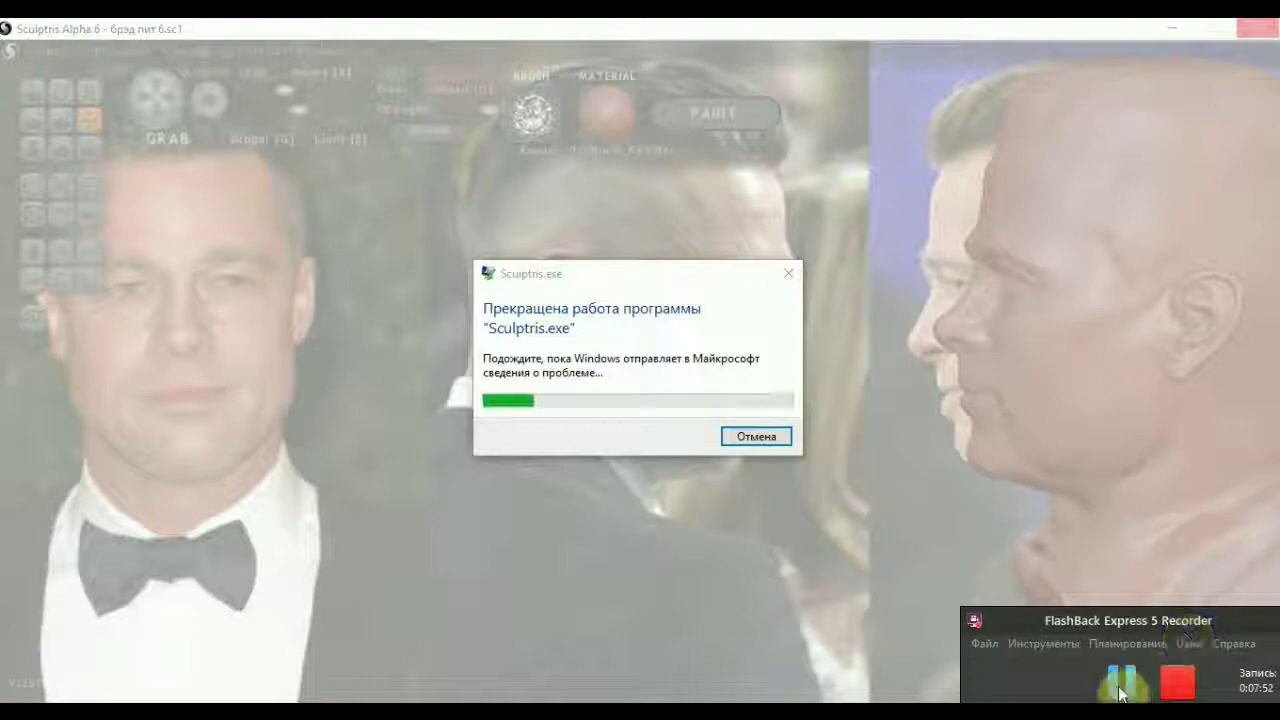
click(1122, 685)
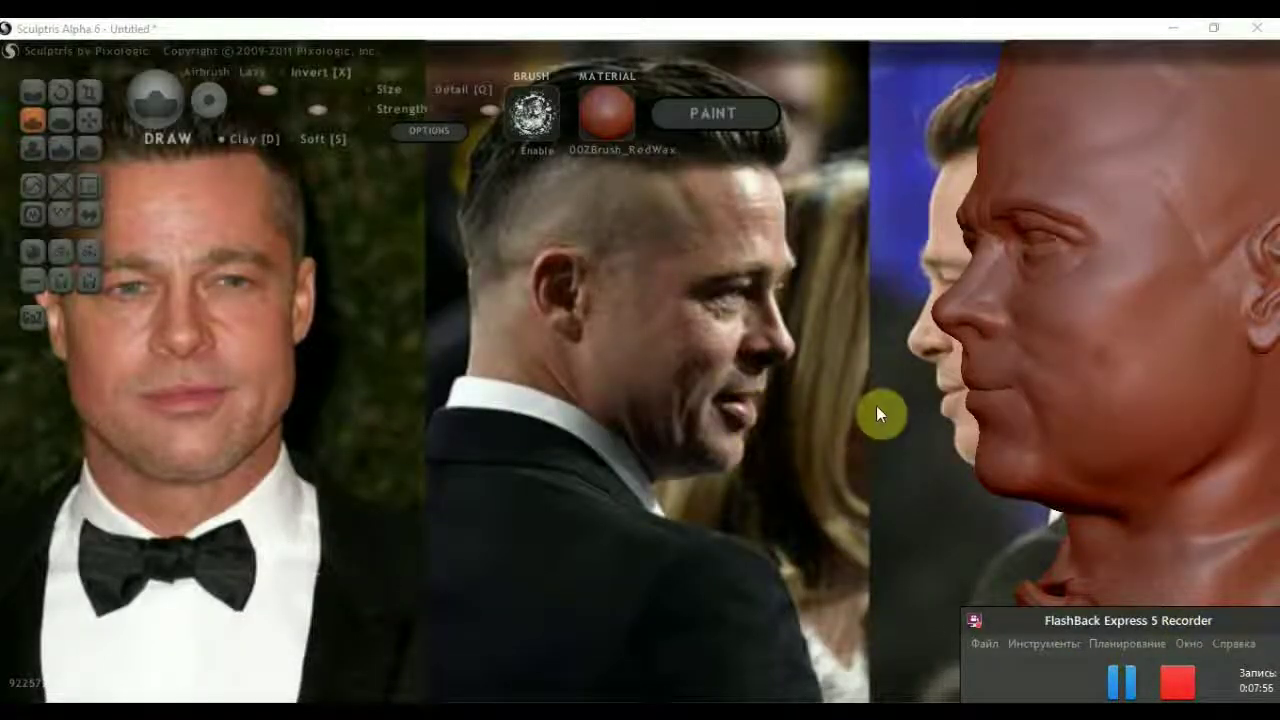
Compare the reopened bust at different sizes and angles with the left-facing profile photo and the front-facing portrait
click(882, 438)
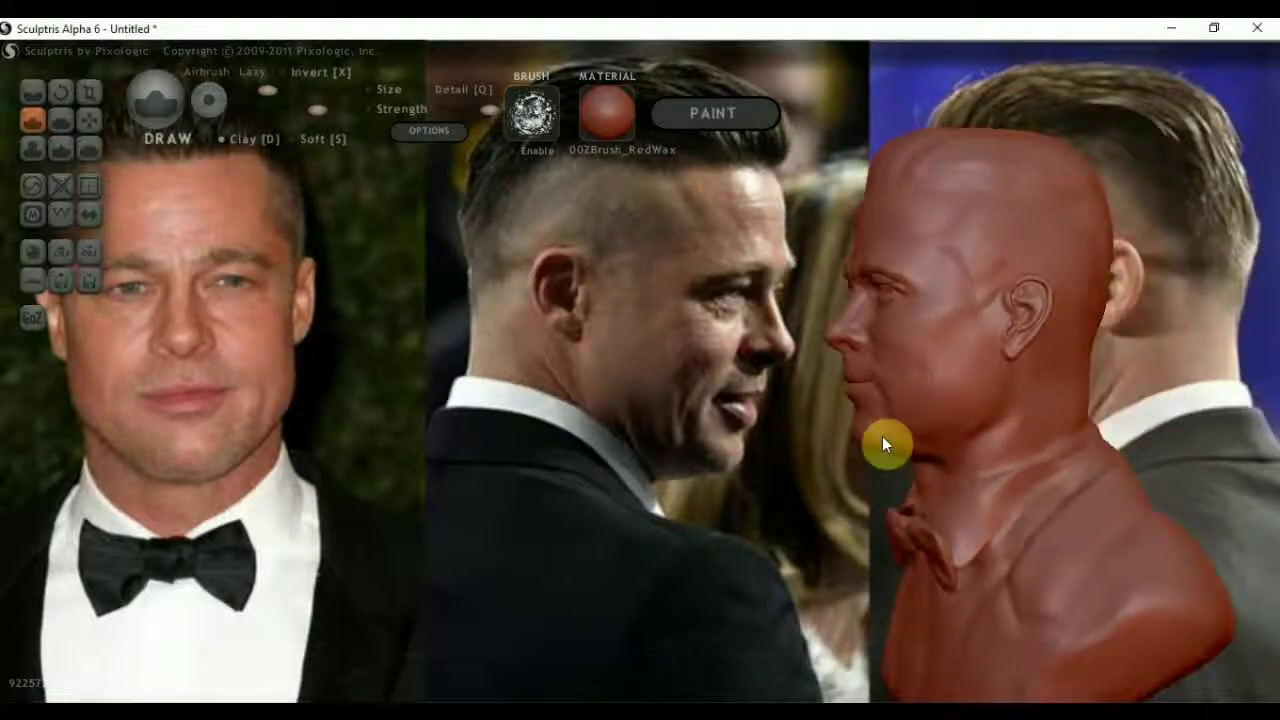
scroll(882, 442, up, 3)
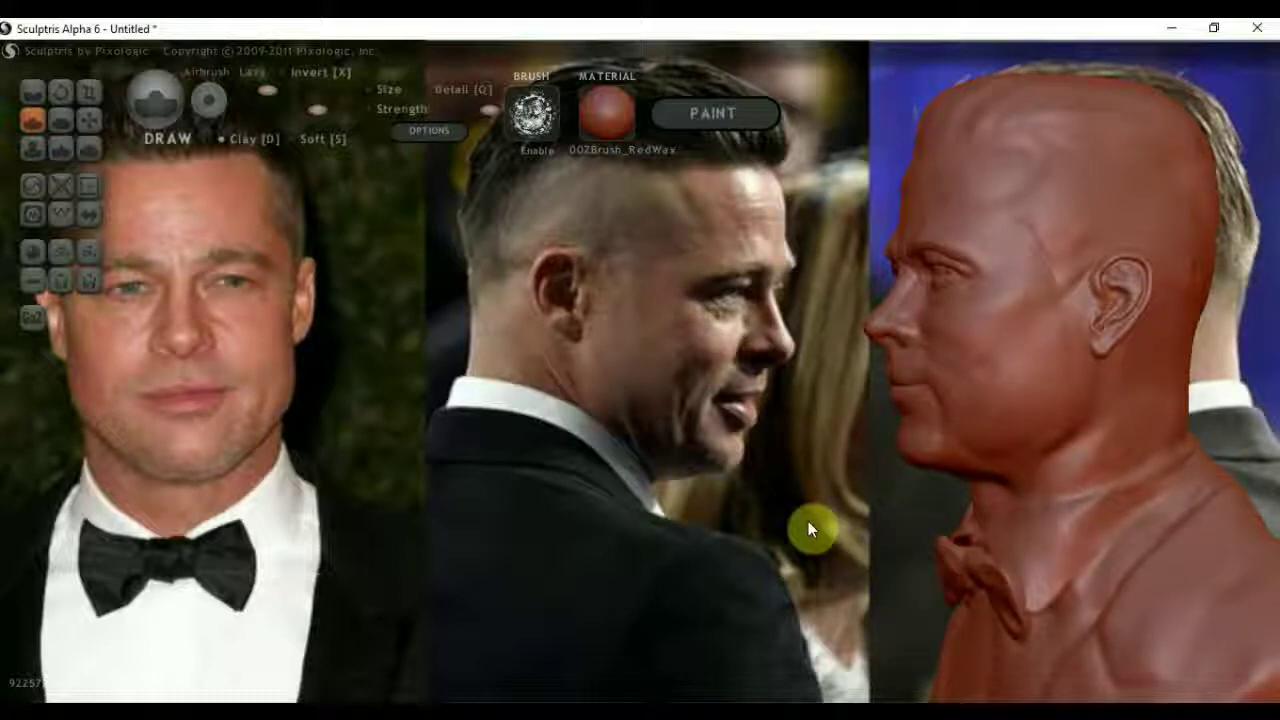
scroll(808, 521, up, 2)
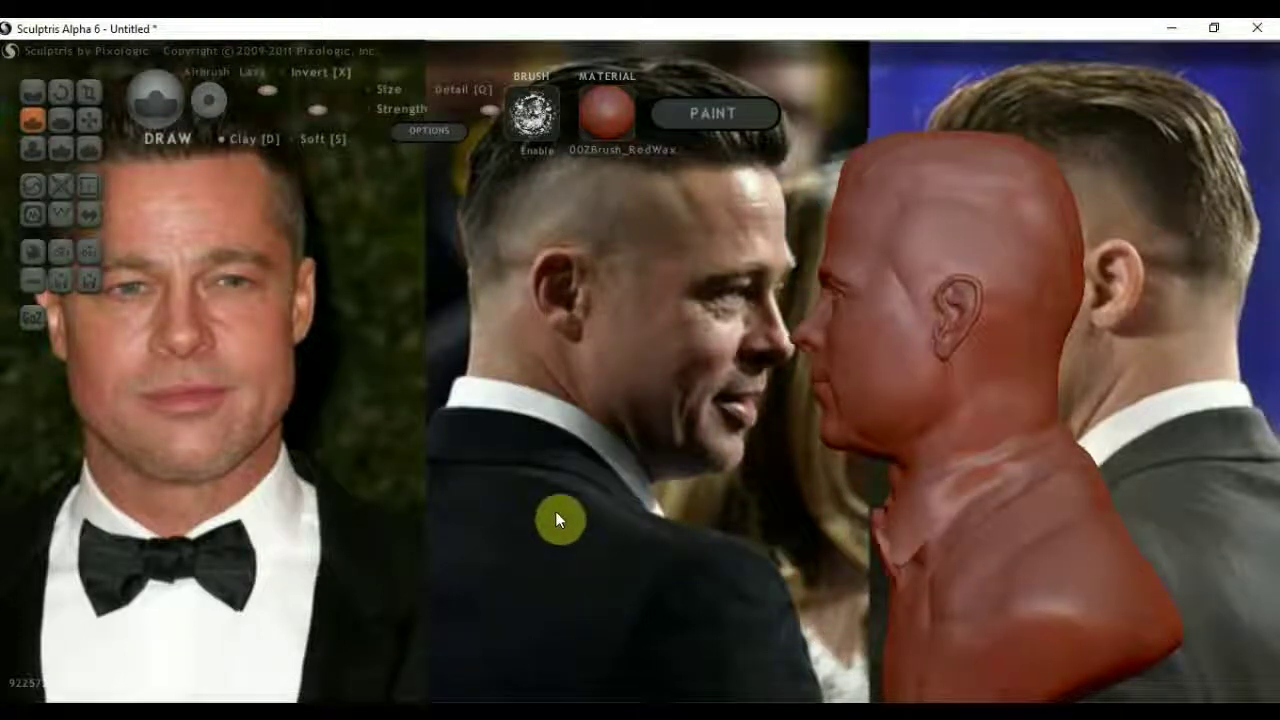
drag(877, 511, 952, 527)
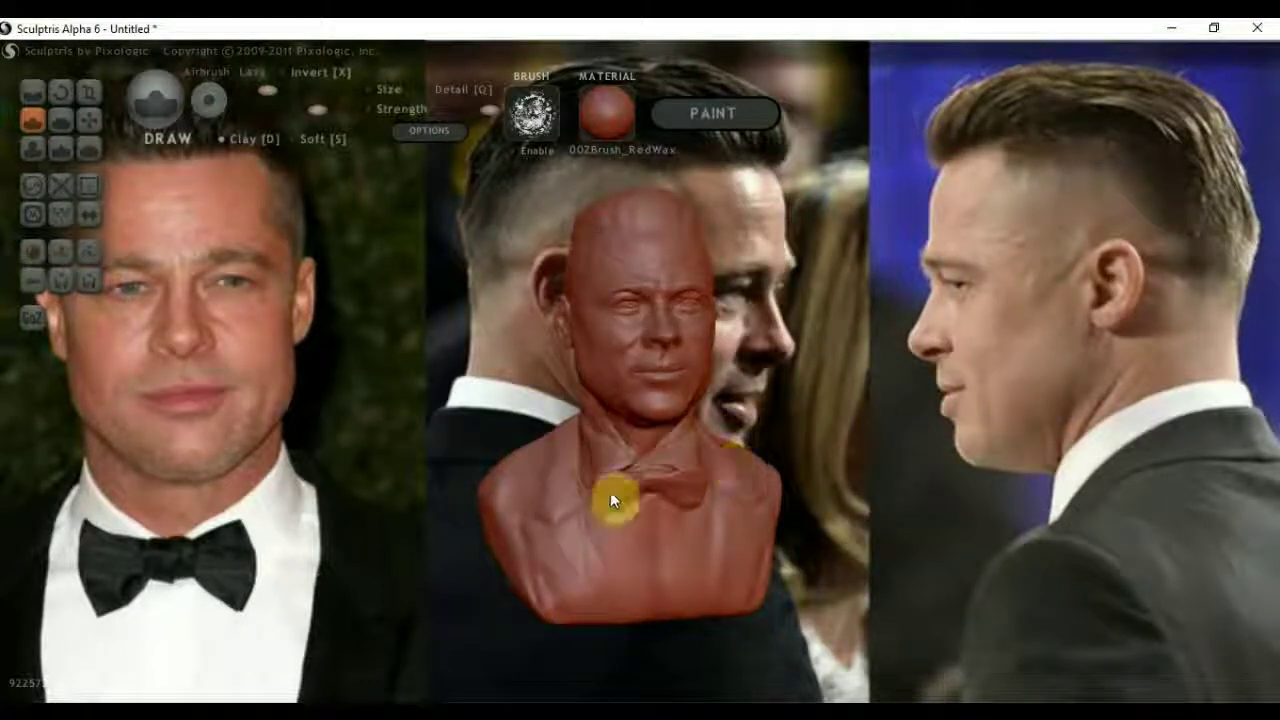
drag(665, 492, 639, 494)
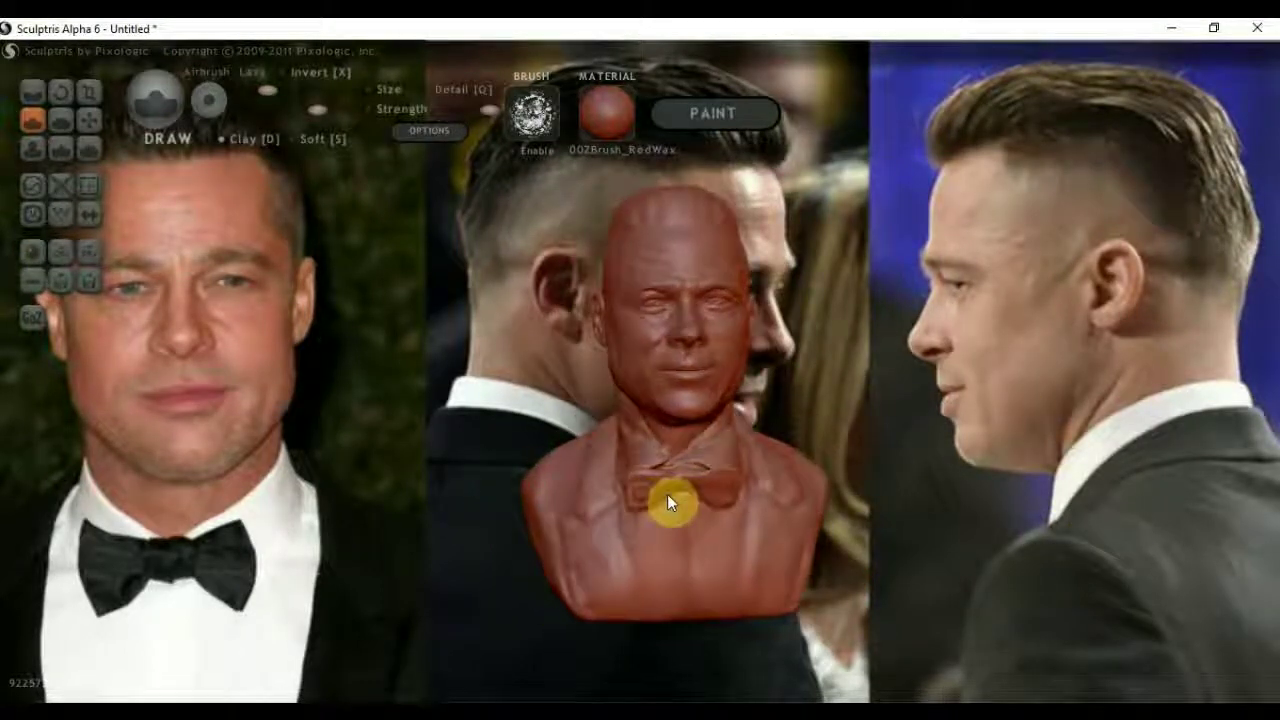
drag(492, 506, 443, 506)
scroll(475, 494, up, 2)
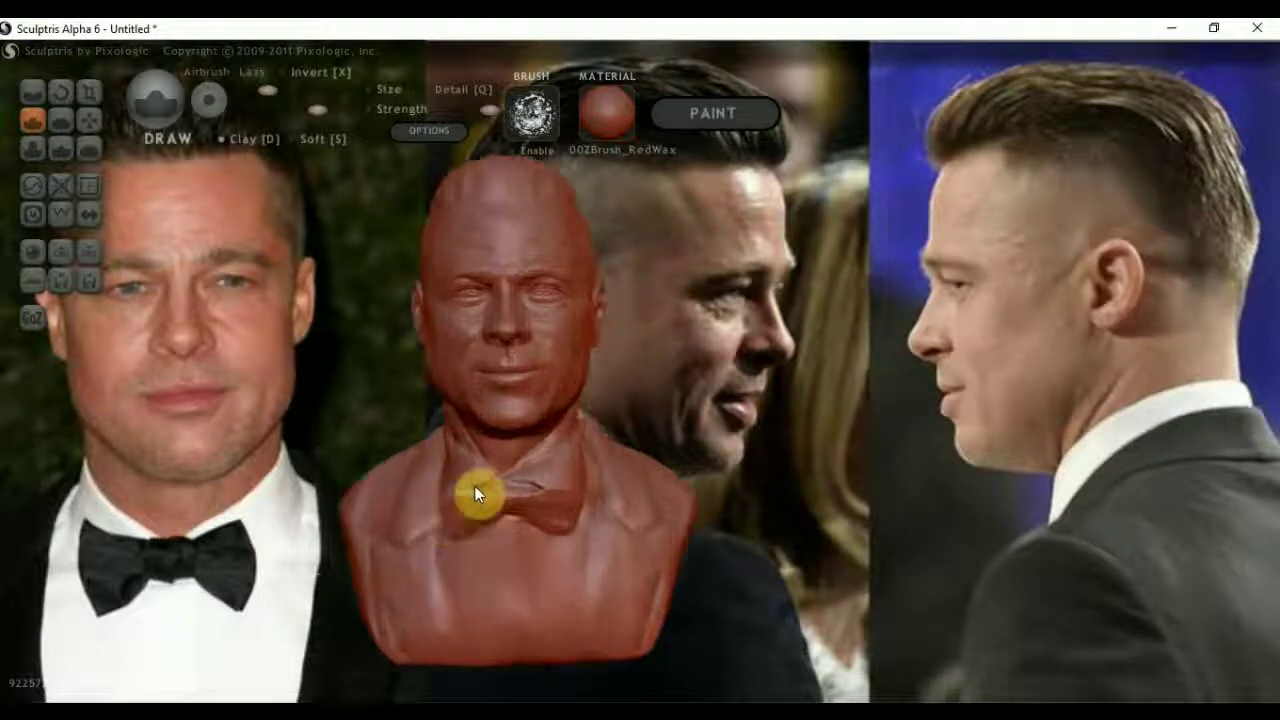
scroll(475, 486, up, 4)
drag(474, 485, 157, 535)
scroll(198, 546, down, 2)
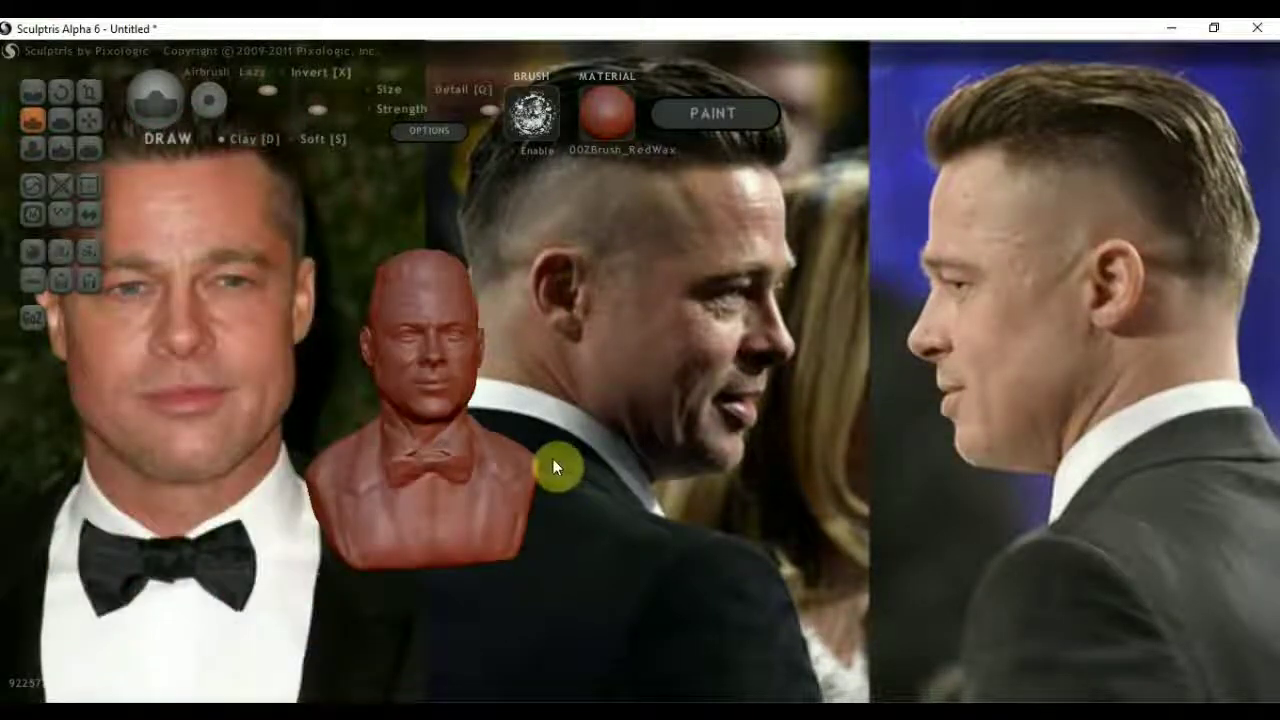
drag(553, 459, 663, 452)
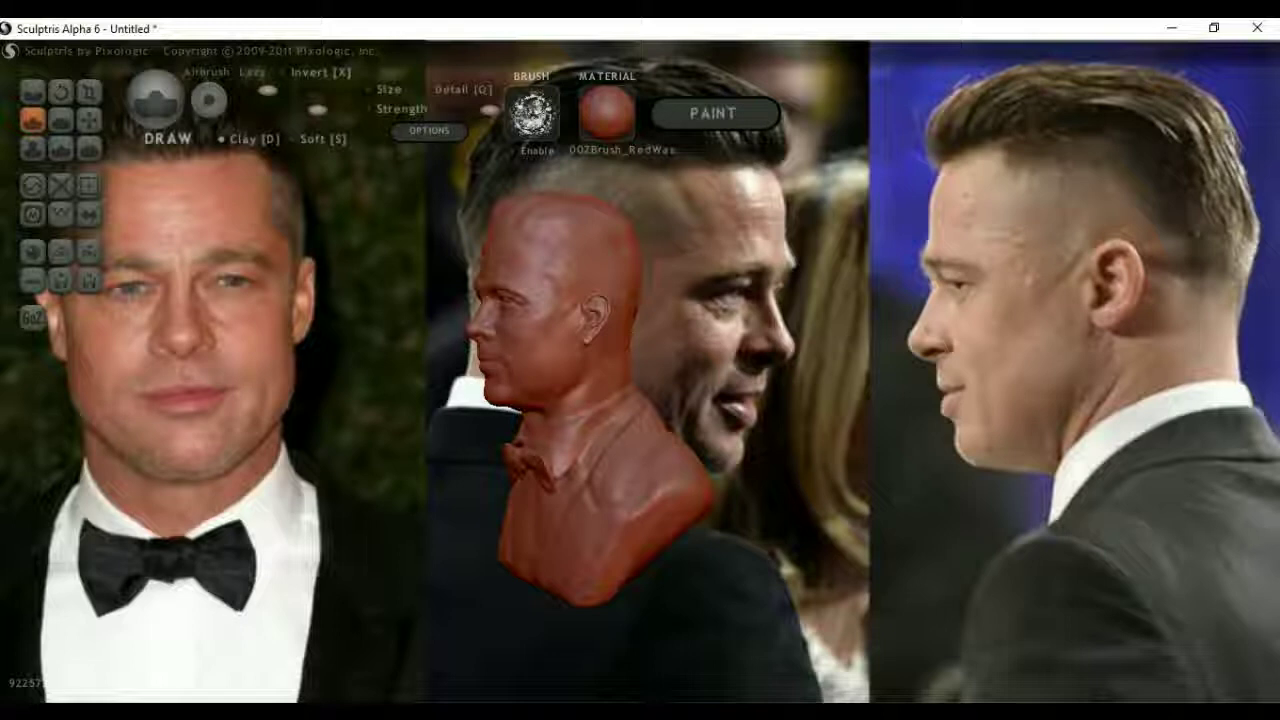
drag(923, 586, 1067, 570)
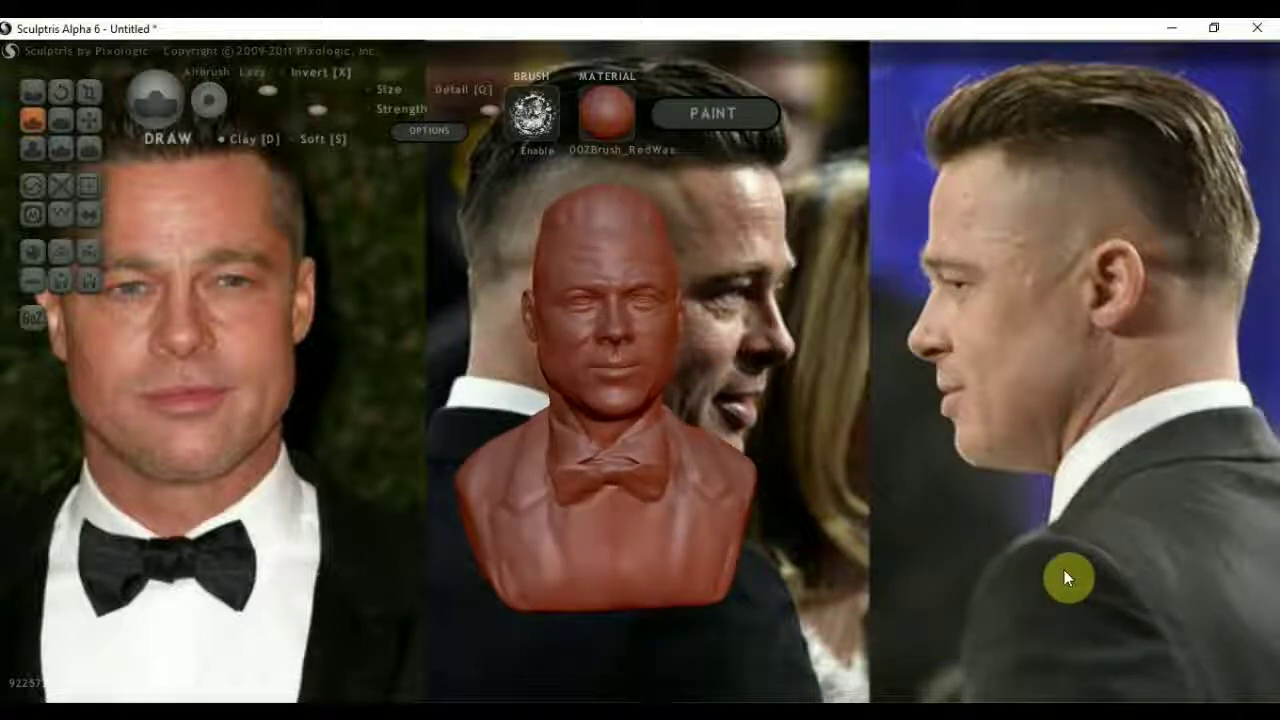
drag(1051, 566, 1043, 562)
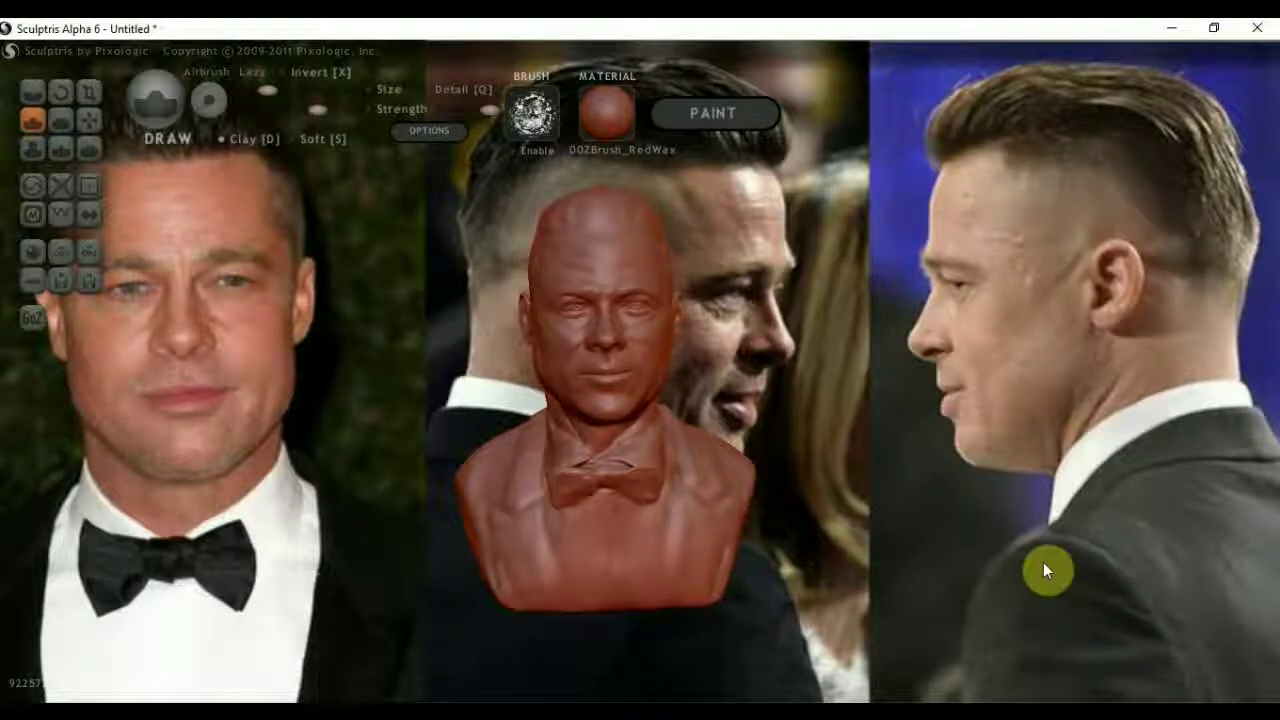
scroll(1043, 570, up, 2)
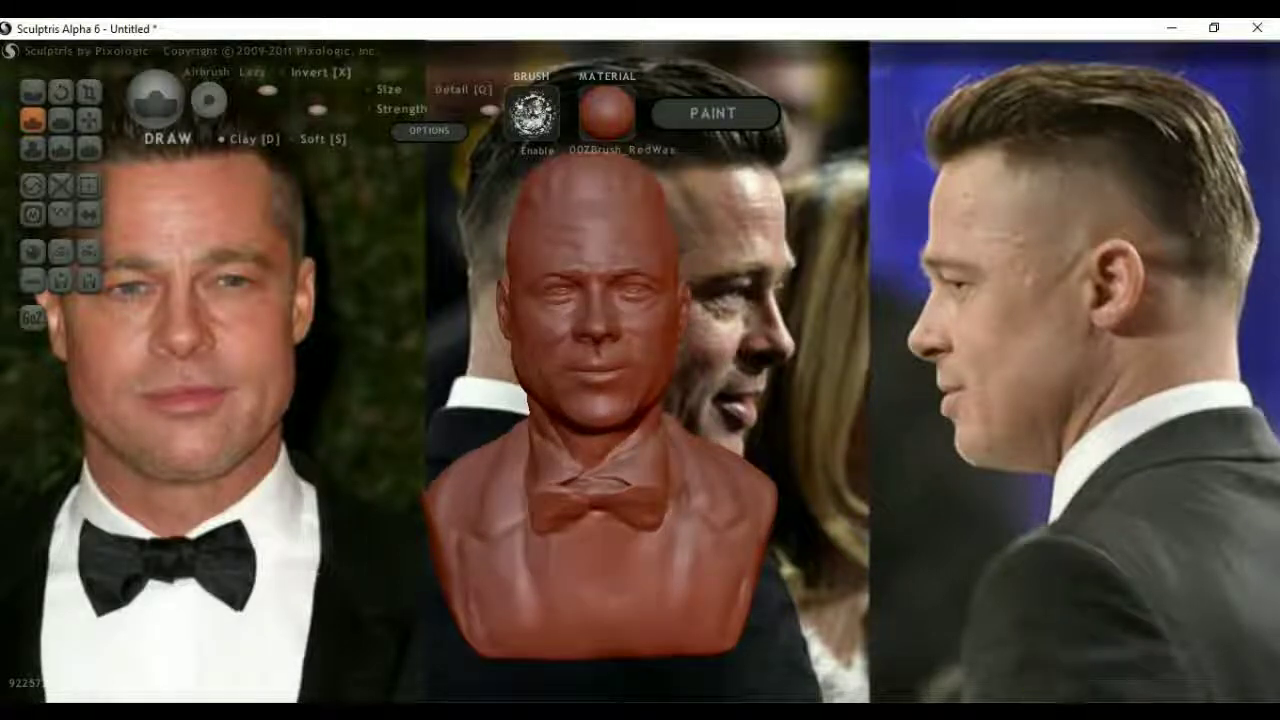